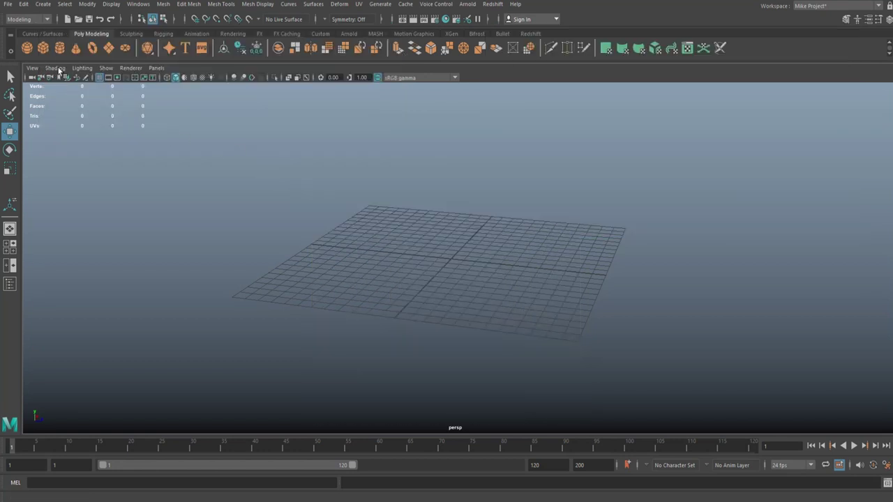
- Create a polygon cylinder and set its axis subdivisions to 8
click(59, 47)
scroll(524, 348, up, 3)
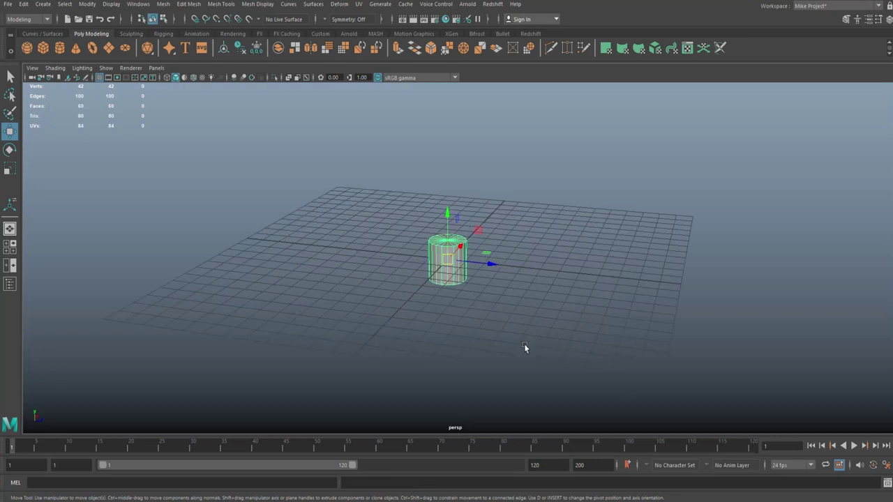
key(ctrl+a)
click(841, 28)
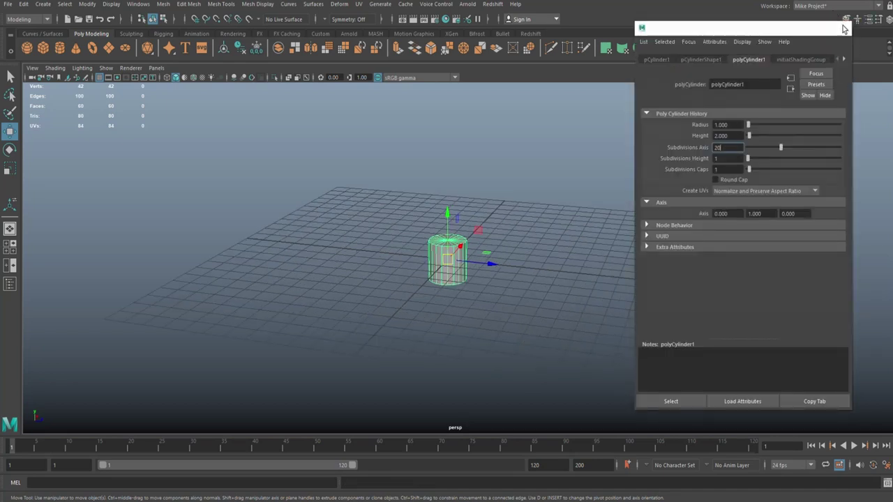
key(ctrl+a)
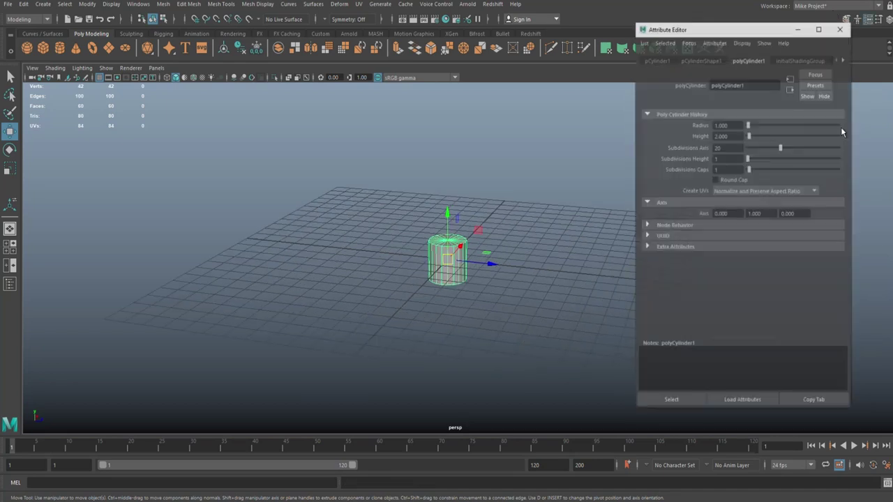
click(728, 149)
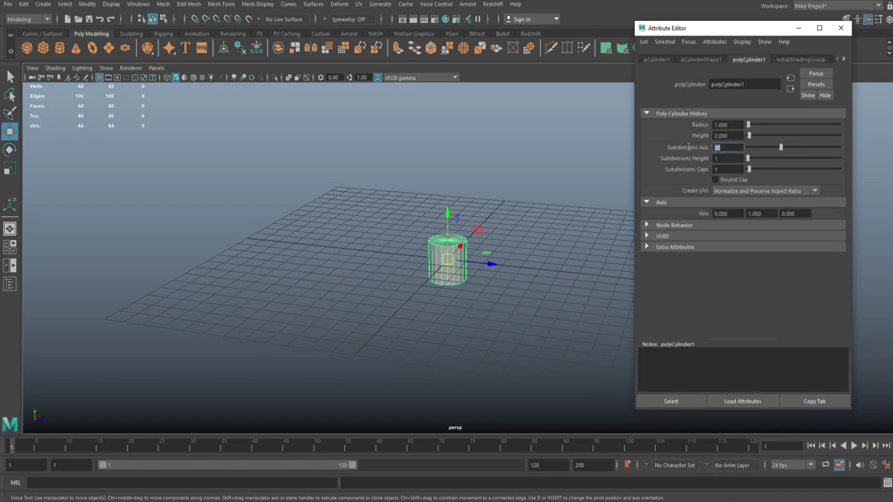
text(8)
key(Return)
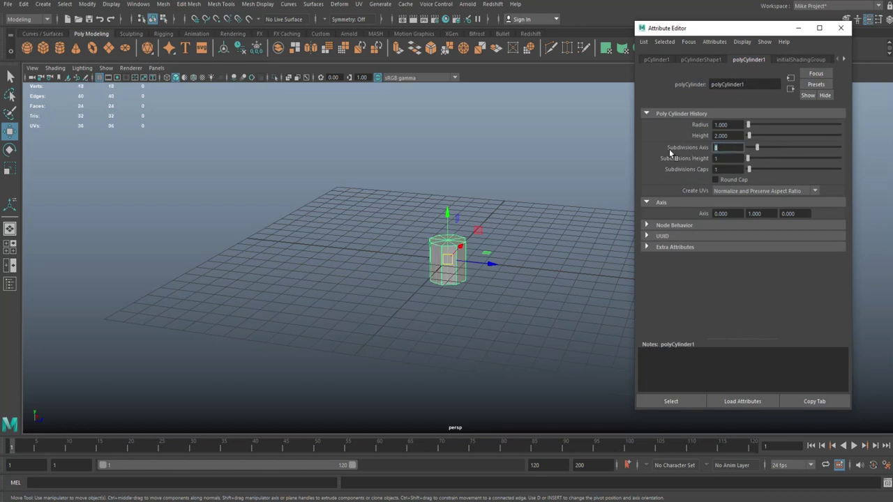
click(841, 29)
- Delete the sides and bottom of the cylinder, keeping only its top cap
alt+drag(505, 267, 544, 291)
right_click(566, 240)
click(566, 268)
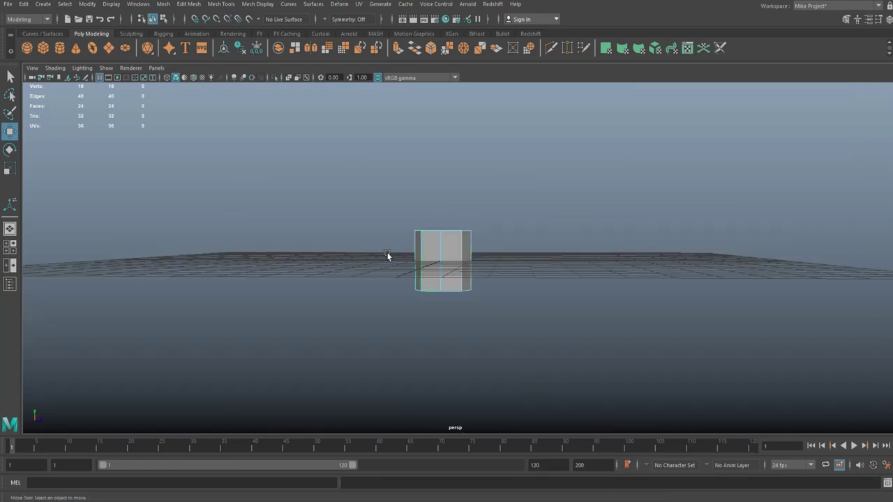
drag(389, 256, 555, 377)
key(Delete)
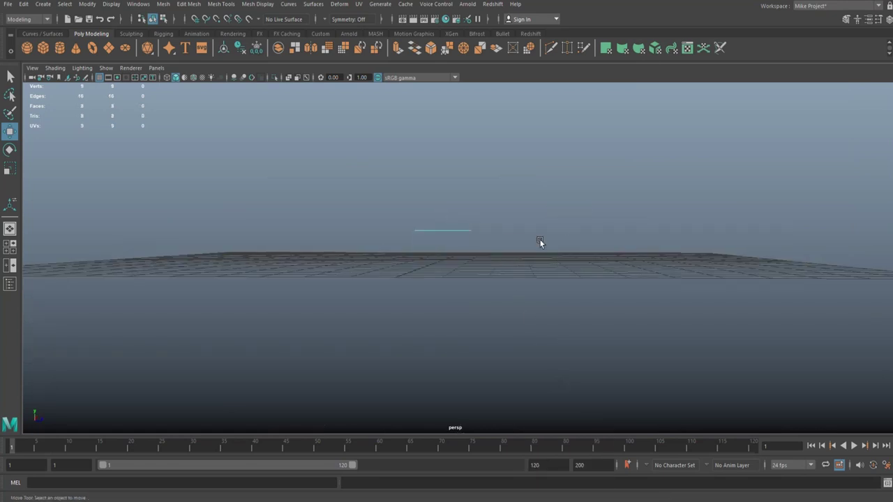
- Center the pivot of the octagonal cap and snap the cap down onto the ground grid
alt+drag(539, 239, 558, 274)
right_click(454, 233)
click(503, 214)
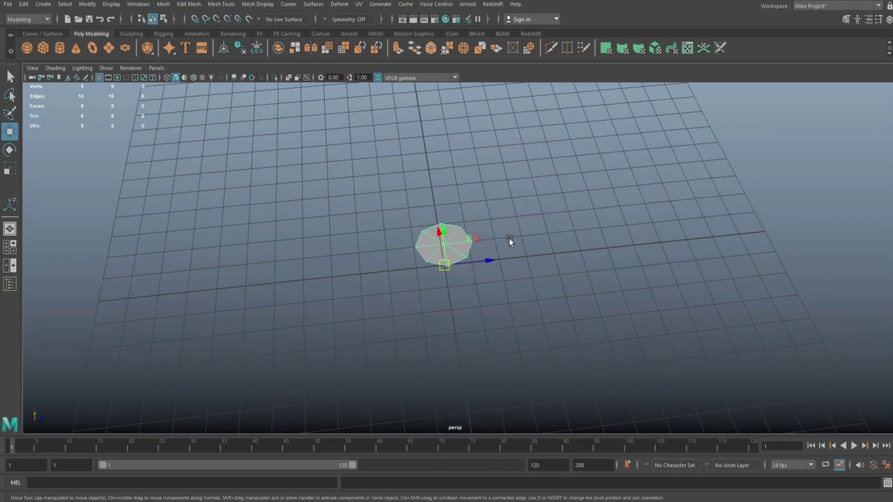
click(86, 4)
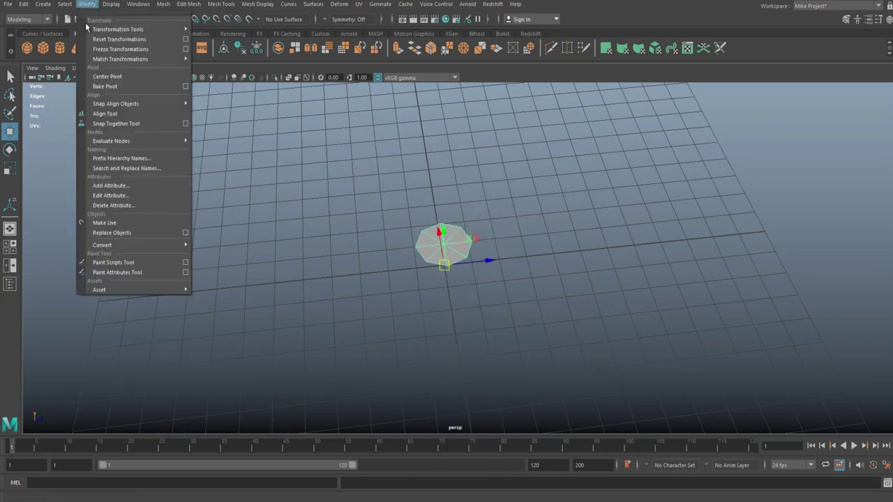
click(106, 76)
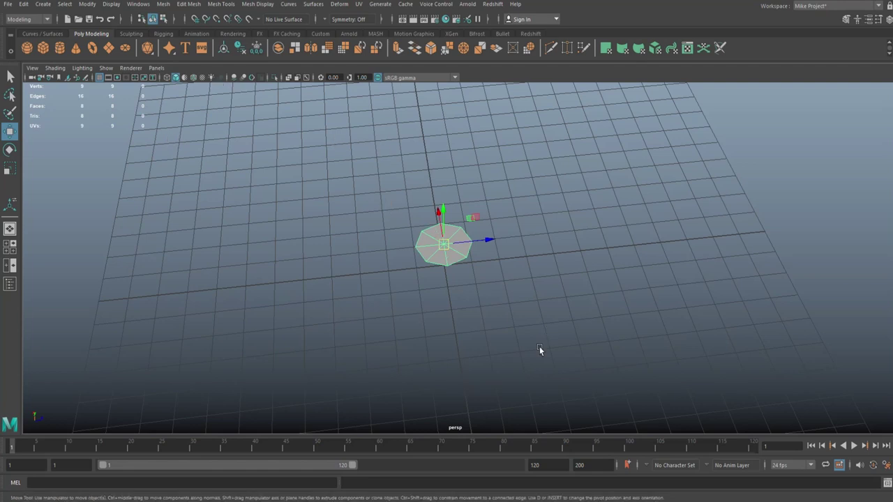
alt+drag(538, 351, 588, 320)
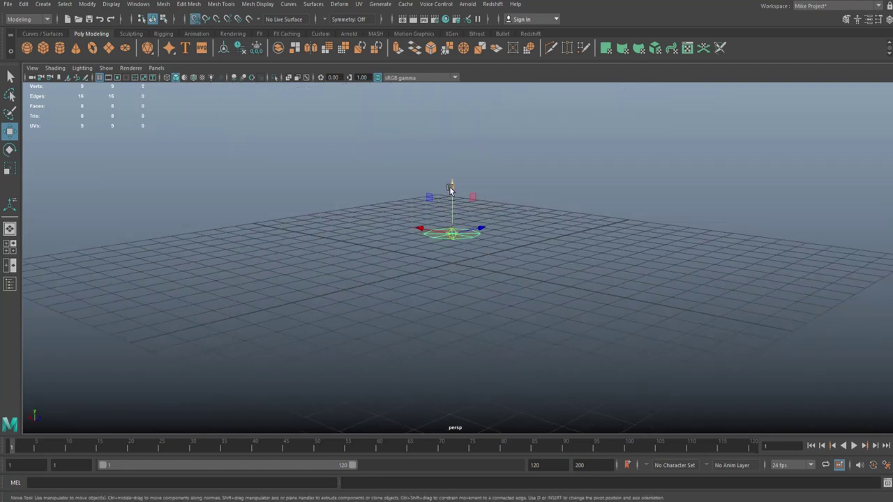
drag(452, 185, 453, 269)
- Extrude the octagon's entire border edge loop outward with an offset of 0.8
alt+right_drag(515, 291, 537, 291)
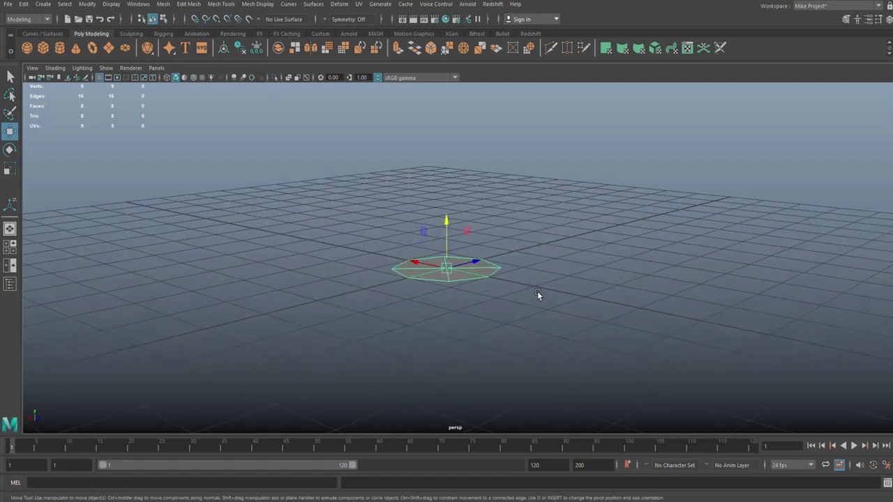
alt+drag(552, 280, 528, 295)
right_drag(433, 241, 423, 214)
click(407, 255)
double_click(409, 256)
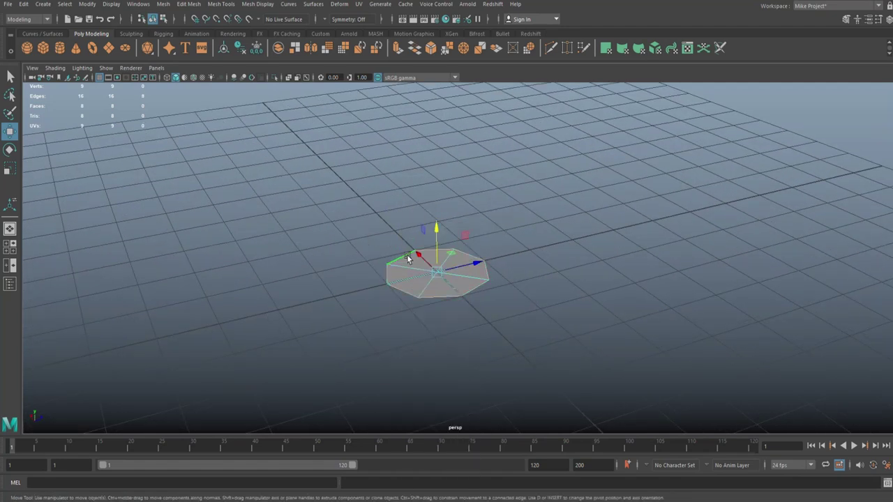
key(ctrl+e)
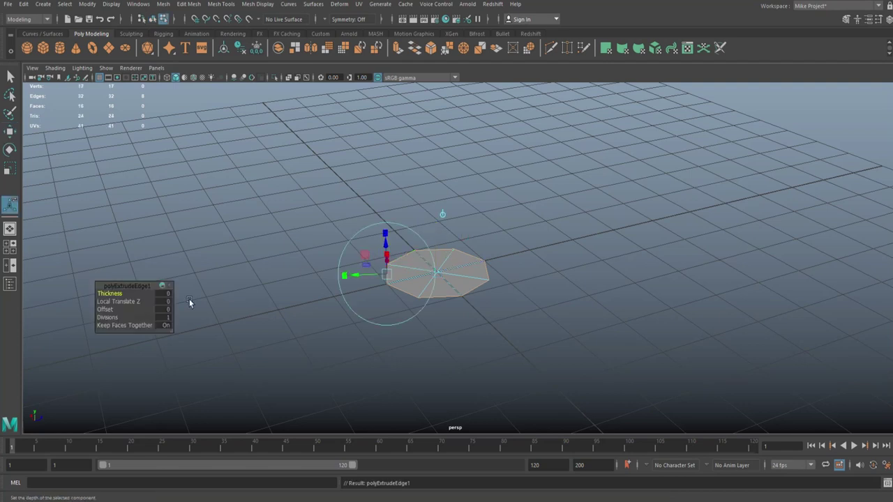
drag(110, 310, 110, 313)
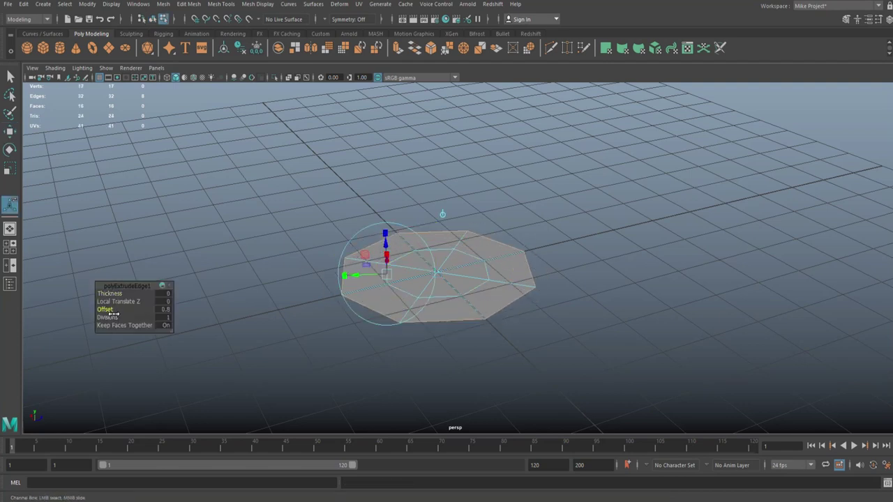
- In the top view, snap the four outer vertices on the main axes to grid points 2 units from the center
click(10, 251)
key(space)
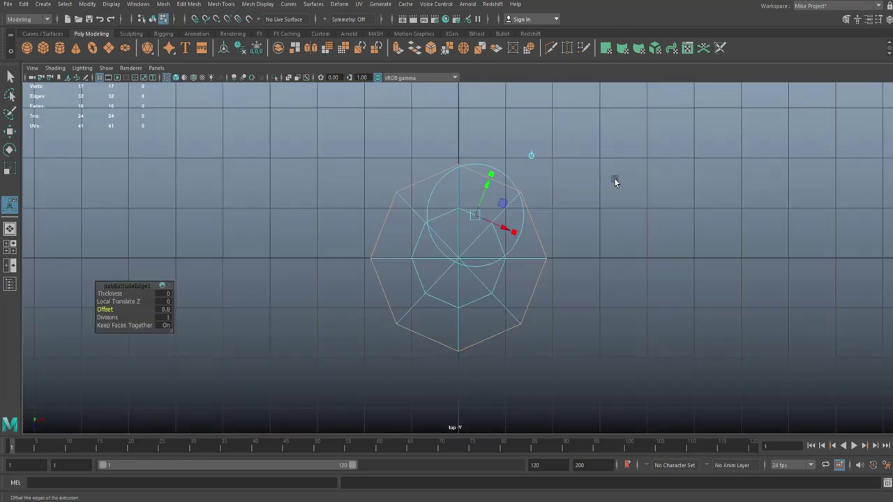
right_drag(613, 185, 565, 184)
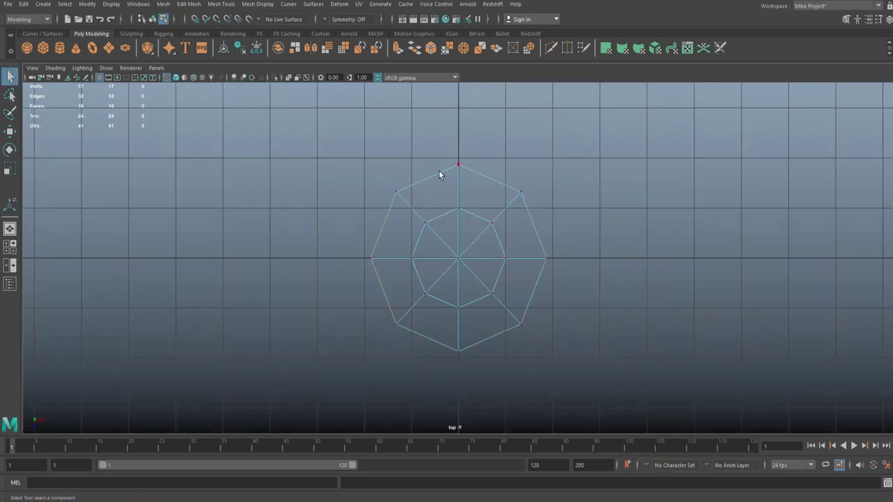
drag(467, 169, 469, 170)
key(w)
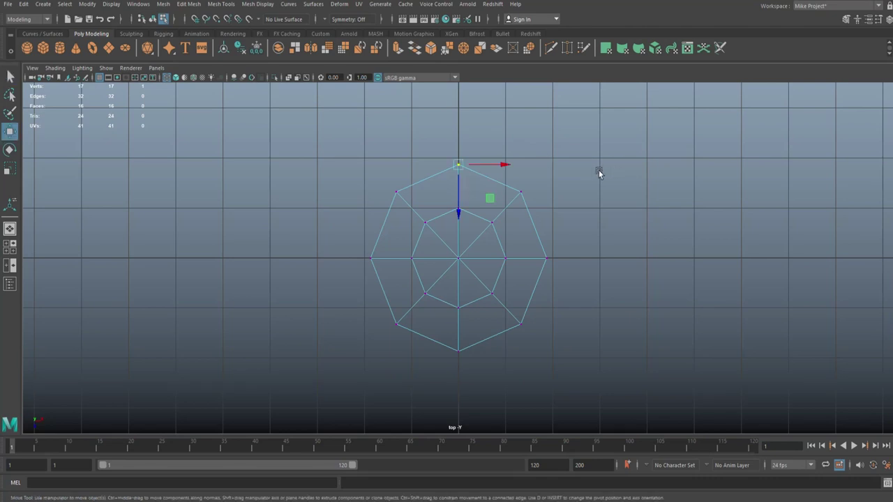
drag(456, 214, 457, 172)
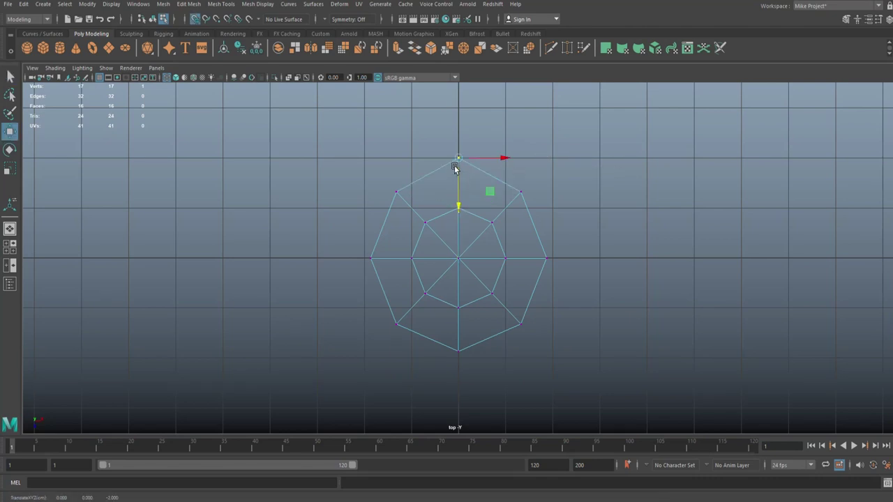
drag(536, 246, 556, 259)
key(x)
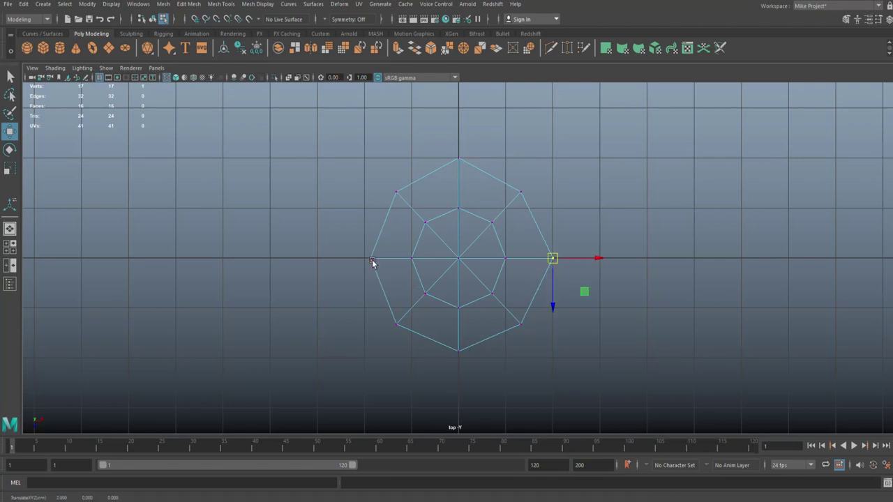
mouse_move(360, 247)
mouse_down()
mouse_move(391, 275)
mouse_move(354, 259)
mouse_up()
key(x)
click(458, 351)
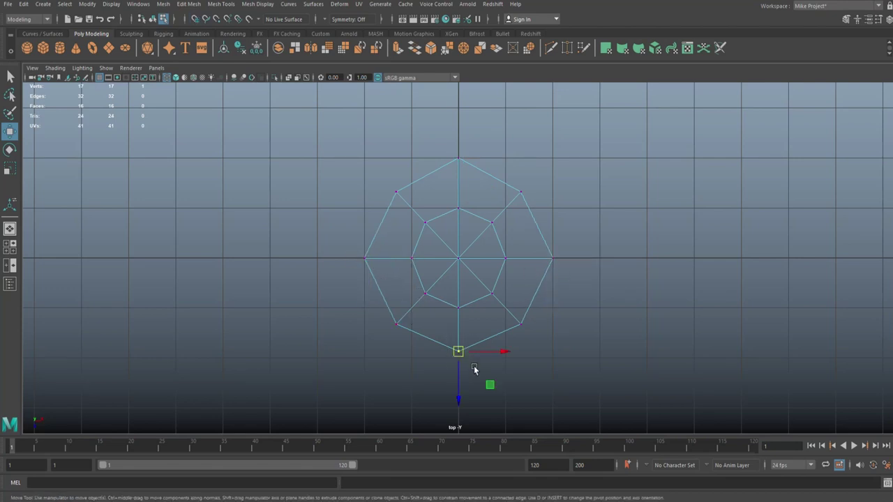
drag(459, 353, 458, 358)
- Snap the four diagonal outer vertices to grid corners so the outline forms a 4 by 4 unit square
mouse_move(377, 179)
mouse_down()
mouse_move(422, 205)
mouse_move(381, 177)
mouse_up()
click(521, 192)
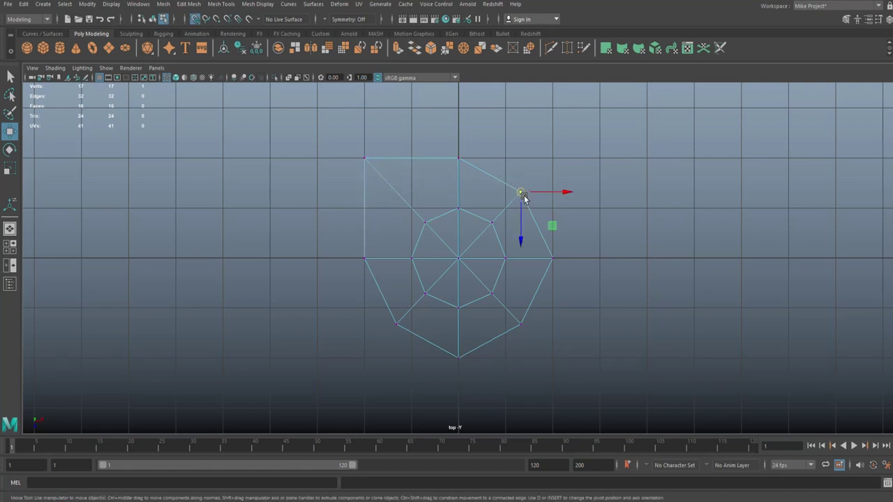
drag(522, 195, 532, 180)
click(393, 321)
drag(396, 322, 365, 358)
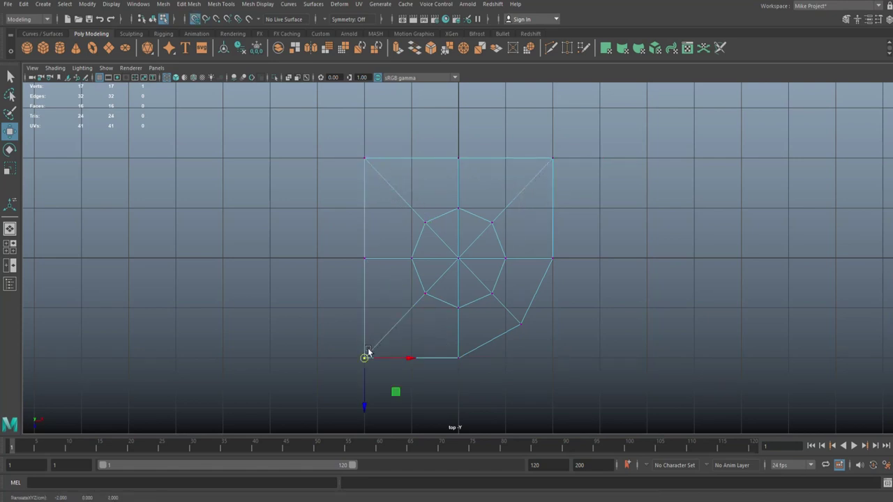
click(521, 325)
drag(527, 335, 553, 360)
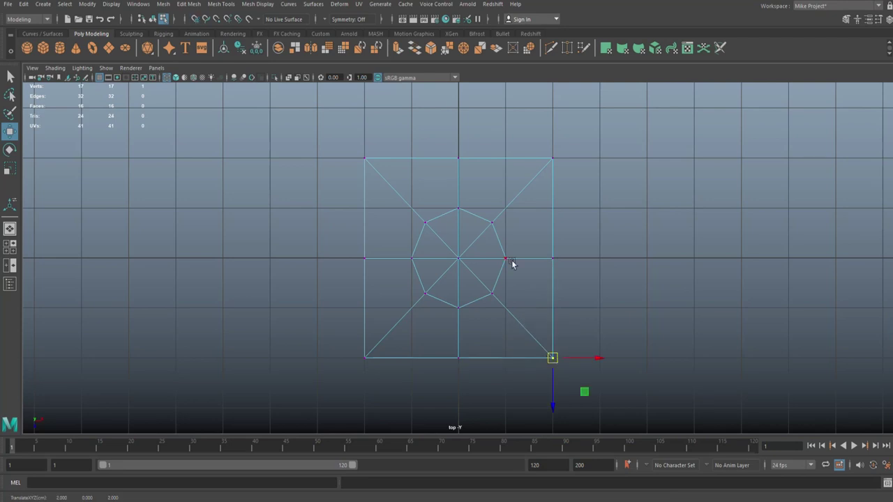
- In the perspective view, lower the octagon's center vertex by about 0.18 cm
drag(395, 193, 523, 339)
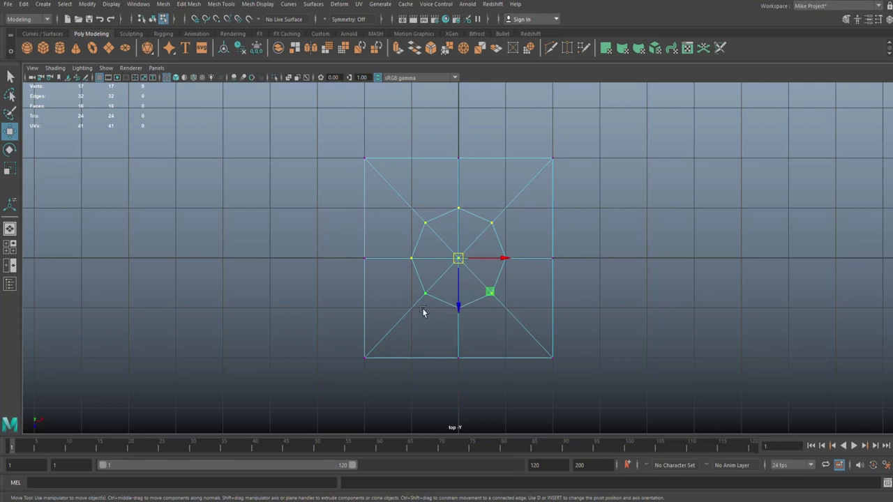
key(space)
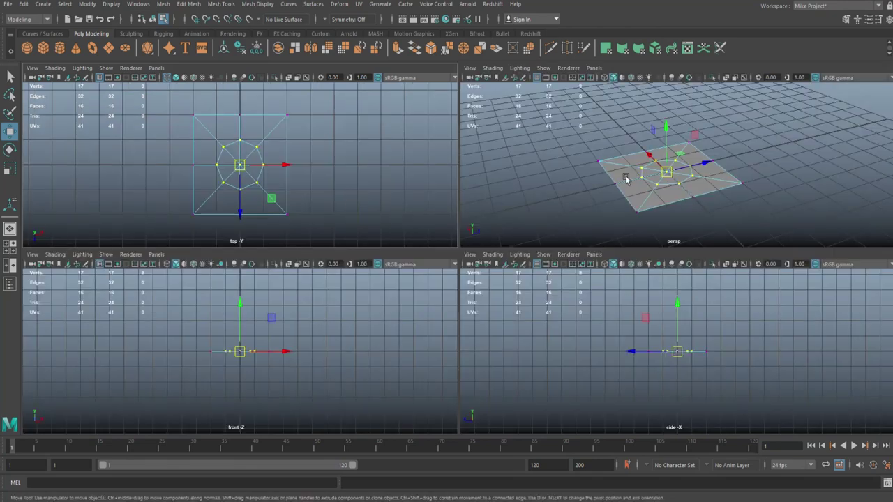
key(space)
right_drag(605, 187, 568, 173)
click(678, 150)
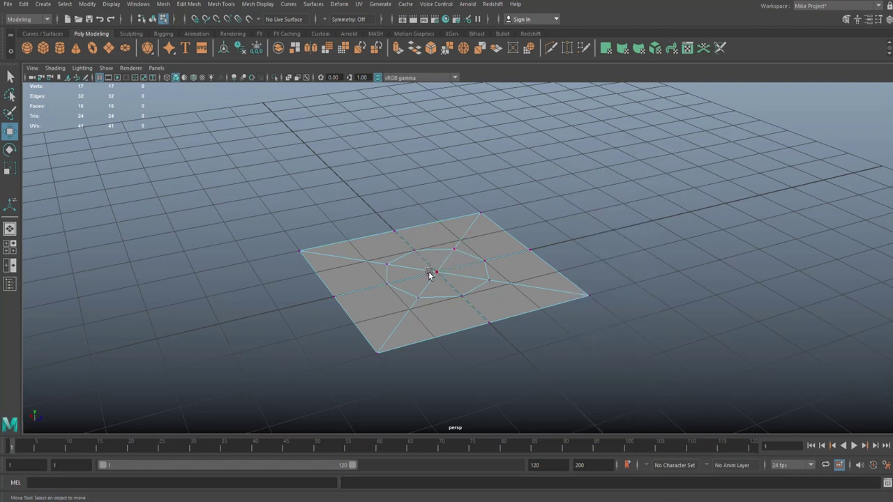
click(435, 273)
drag(436, 232, 438, 240)
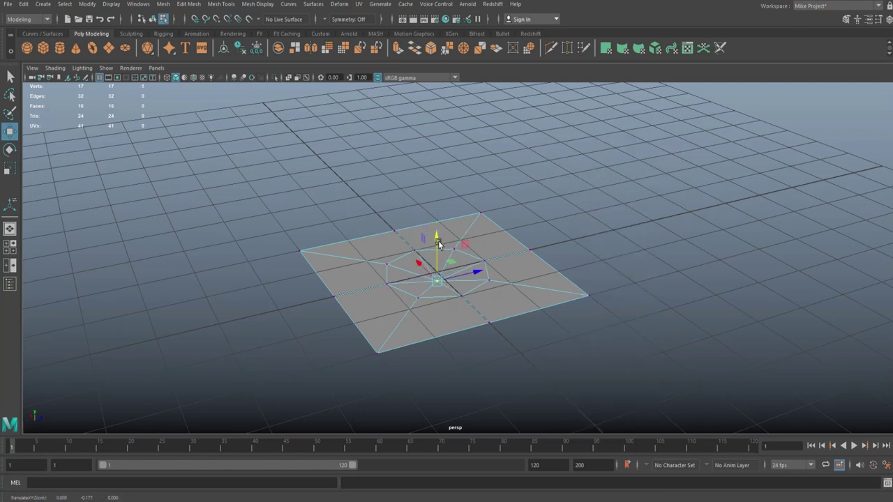
- Lower the inner octagon's ring vertices together with the center vertex slightly below the outer square
scroll(697, 219, down, 4)
alt+drag(696, 218, 670, 281)
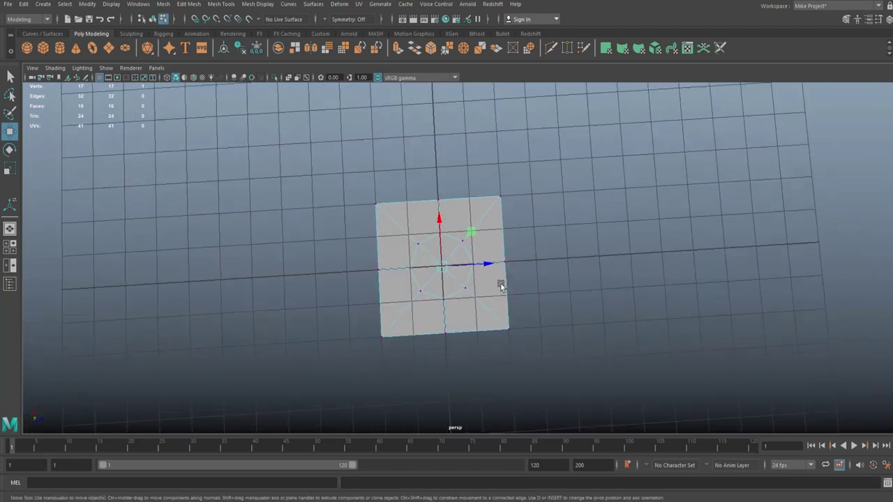
drag(389, 224, 485, 311)
alt+drag(613, 298, 632, 240)
drag(444, 221, 444, 228)
click(539, 228)
scroll(532, 237, up, 3)
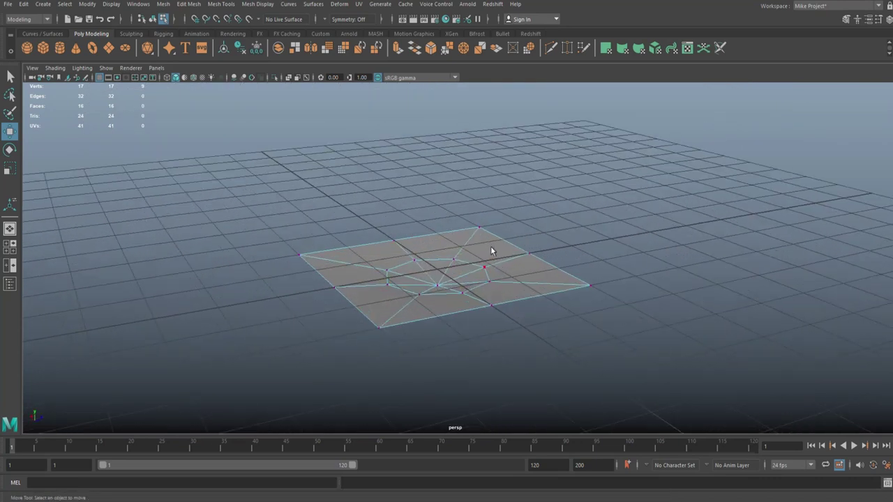
- Check the whole mesh in smooth preview and return it to the unsmoothed display
right_drag(491, 251, 524, 241)
key(3)
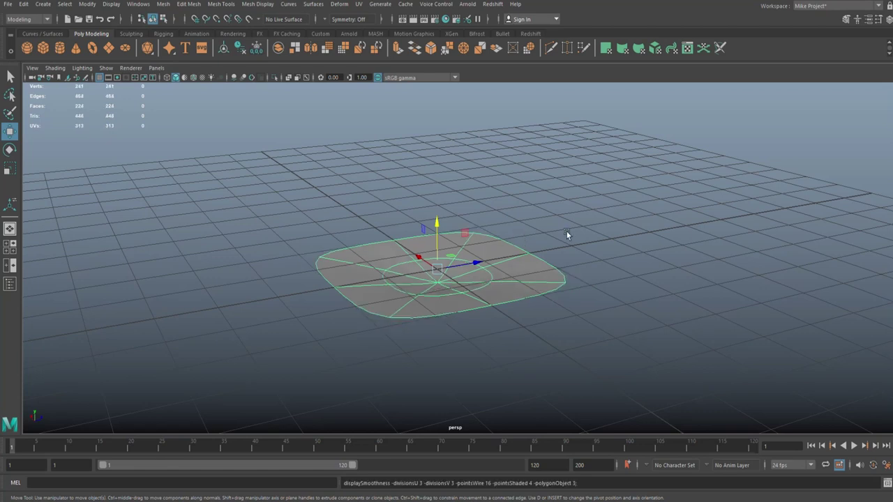
click(617, 192)
scroll(551, 270, up, 4)
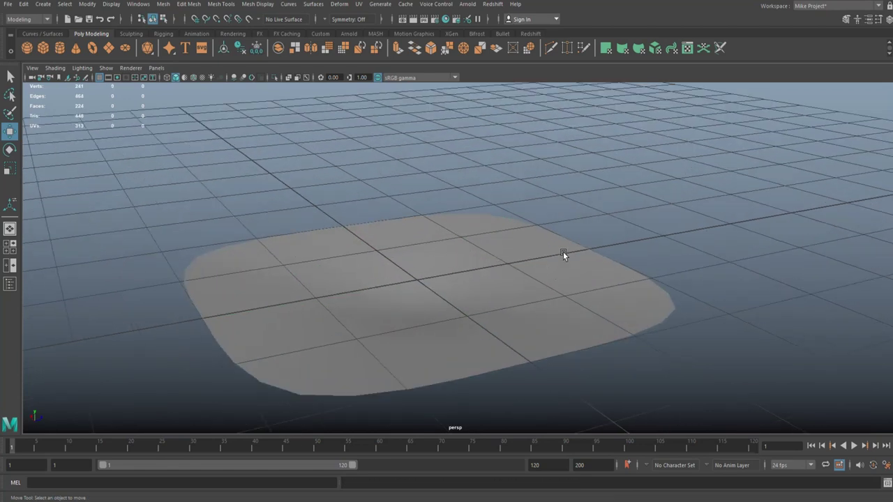
mouse_move(605, 189)
alt+mouse_down()
mouse_move(596, 216)
mouse_move(592, 197)
alt+mouse_up()
click(512, 212)
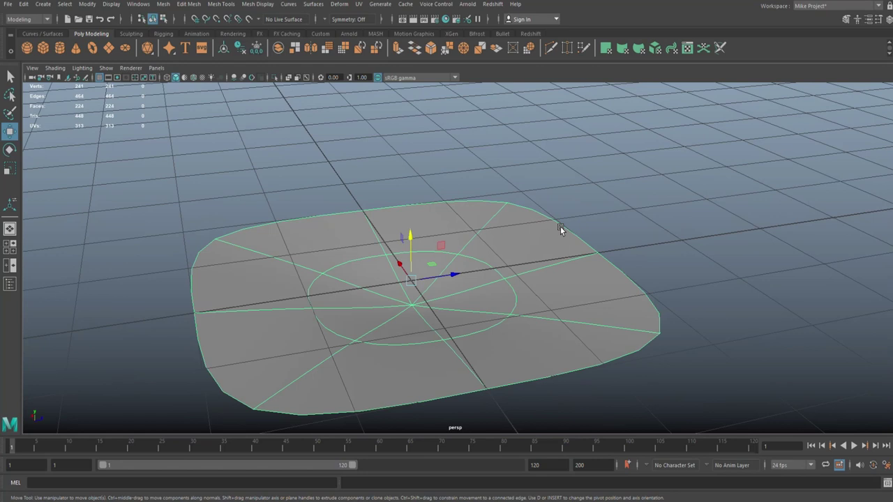
key(1)
scroll(604, 214, down, 3)
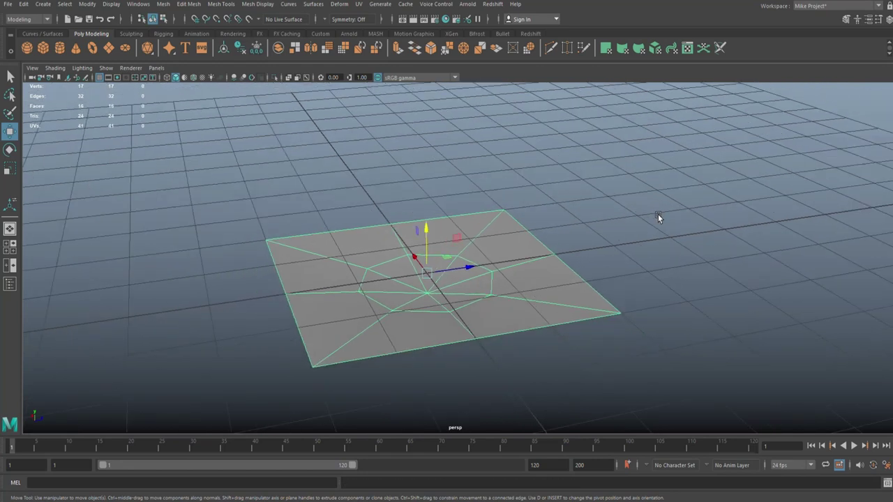
- Select the four diagonal edge runs that cross the square from corner to corner and show the mesh in wireframe
mouse_move(658, 214)
alt+mouse_down()
mouse_move(648, 220)
mouse_move(656, 222)
alt+mouse_up()
right_drag(519, 221, 521, 186)
click(498, 220)
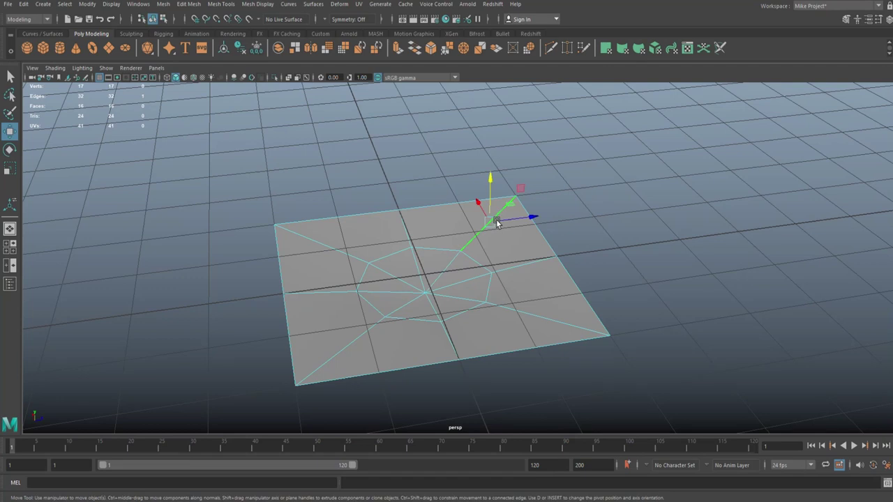
double_click(361, 333)
shift+double_click(341, 253)
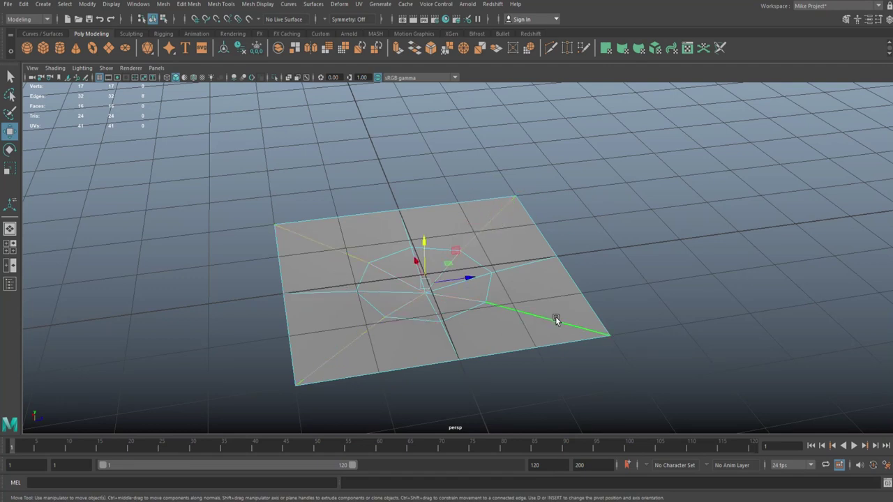
key(4)
mouse_move(552, 314)
alt+mouse_down()
mouse_move(616, 298)
mouse_move(626, 323)
mouse_move(618, 350)
mouse_move(633, 280)
mouse_move(628, 310)
alt+mouse_up()
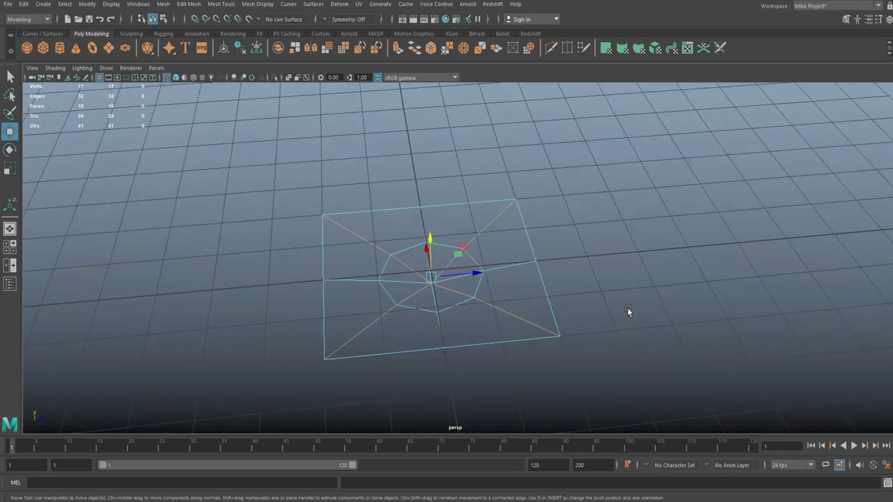
- Bevel the selected diagonal edges with a fraction of 0.03
key(ctrl+b)
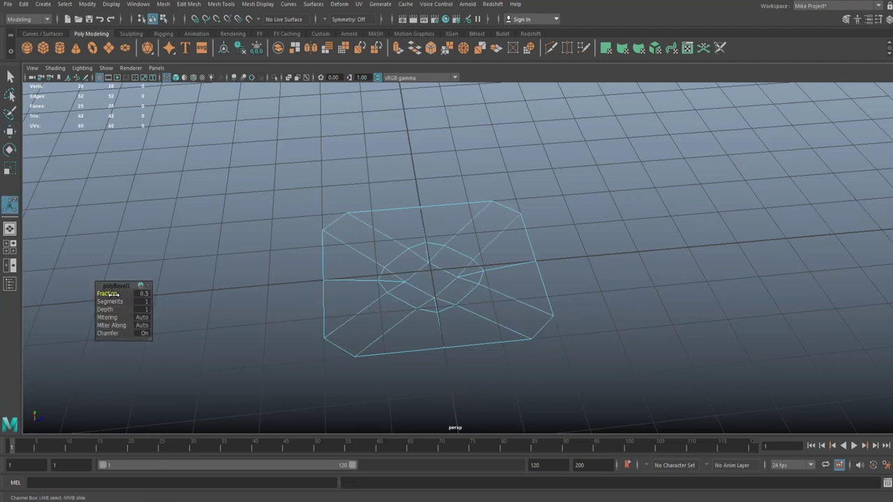
middle_drag(110, 294, 107, 293)
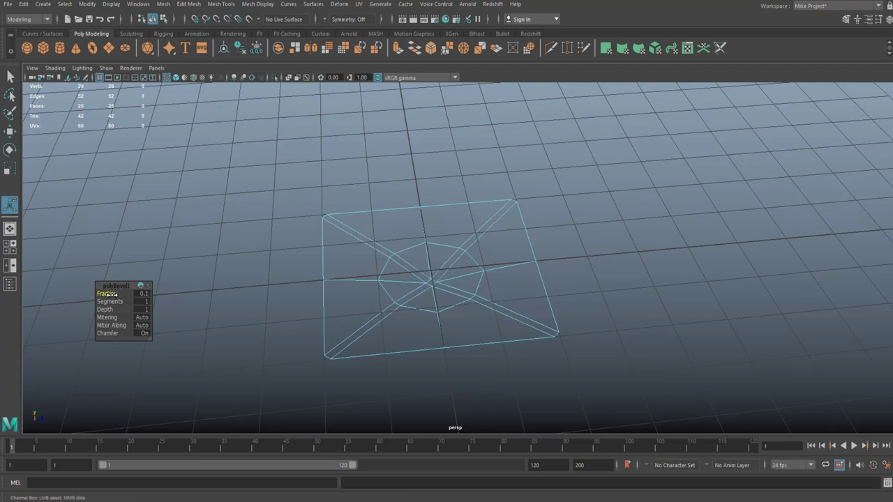
click(143, 294)
text(0.03)
key(Return)
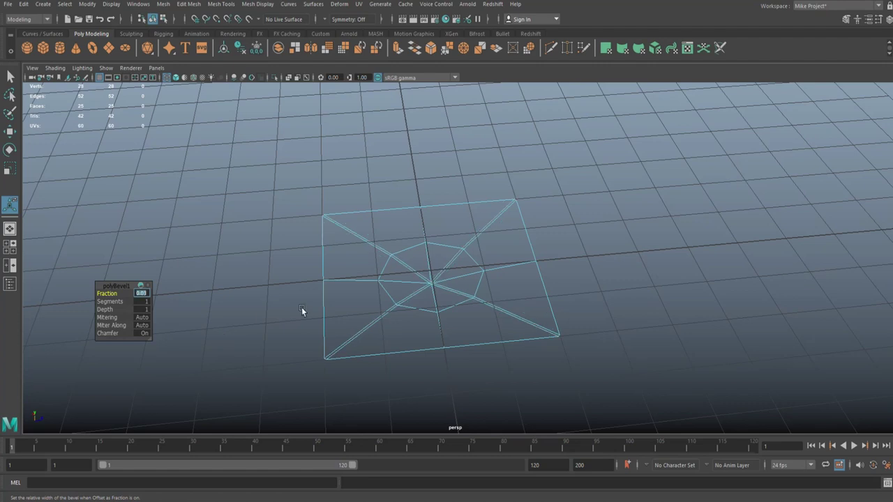
- Return to shaded display and select all the narrow beveled faces along the four diagonals, including the small center face
scroll(447, 347, up, 2)
alt+middle_drag(427, 333, 454, 313)
key(5)
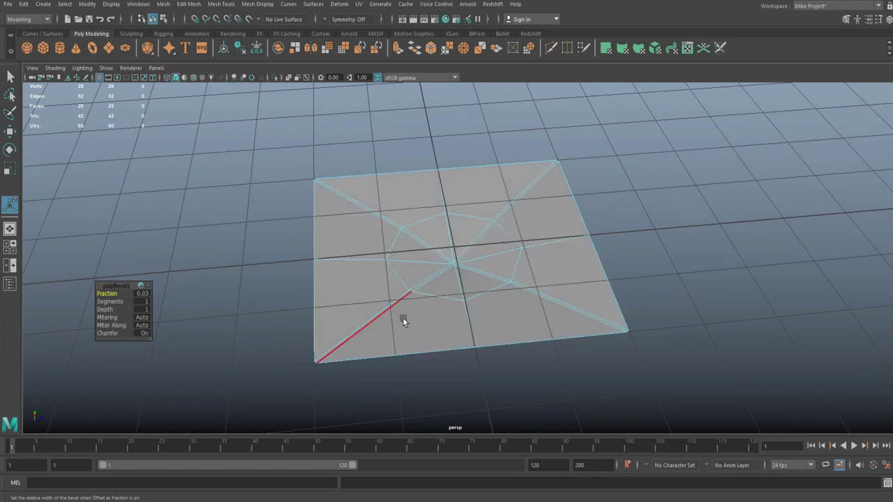
right_click(395, 240)
click(407, 265)
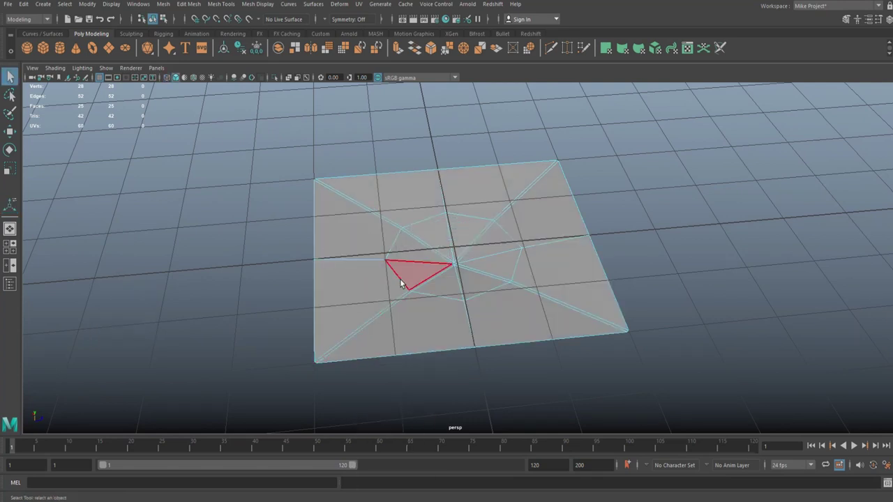
scroll(404, 317, up, 3)
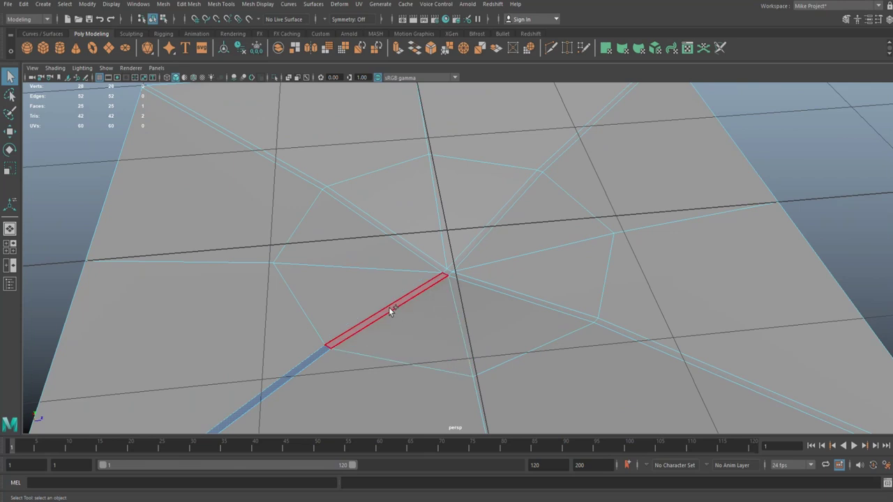
double_click(388, 307)
shift+click(428, 261)
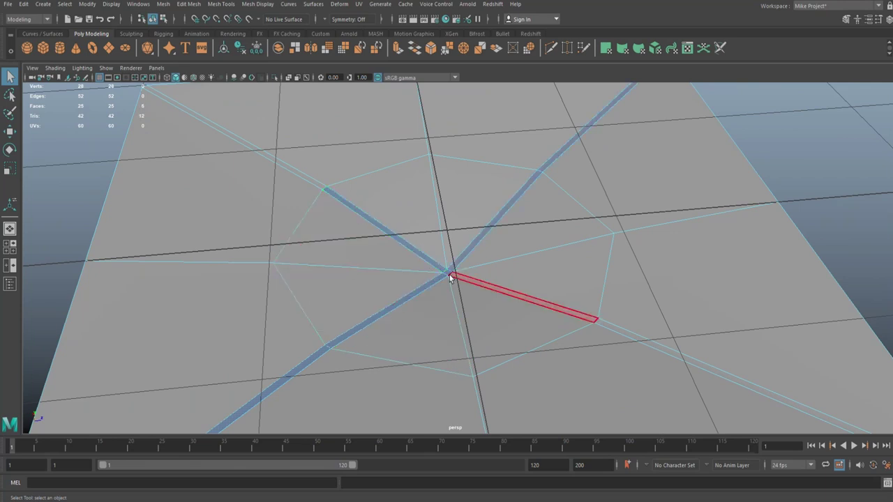
shift+double_click(323, 186)
scroll(356, 313, down, 1)
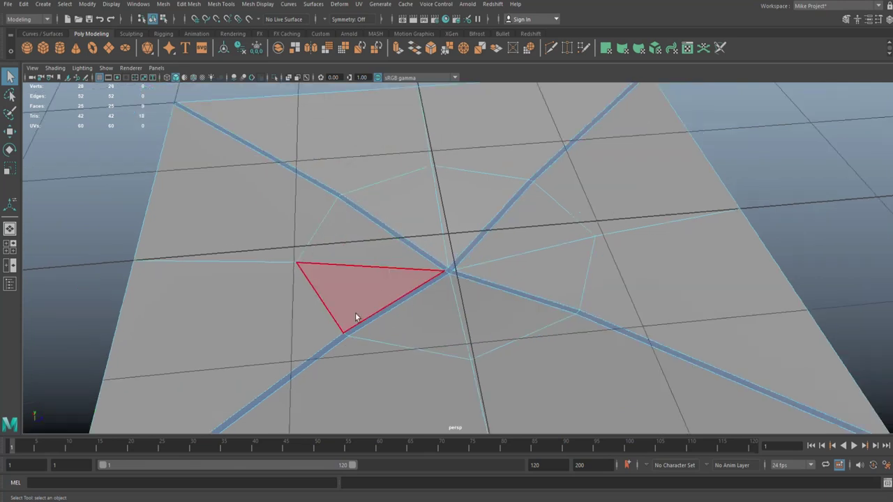
- Extrude the selected diagonal strip faces and move them slightly downward to form shallow grooves
scroll(355, 318, down, 5)
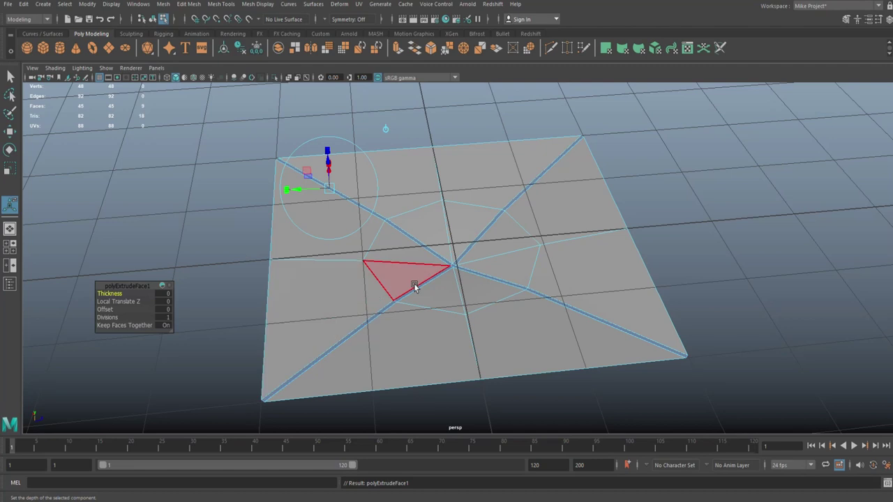
key(w)
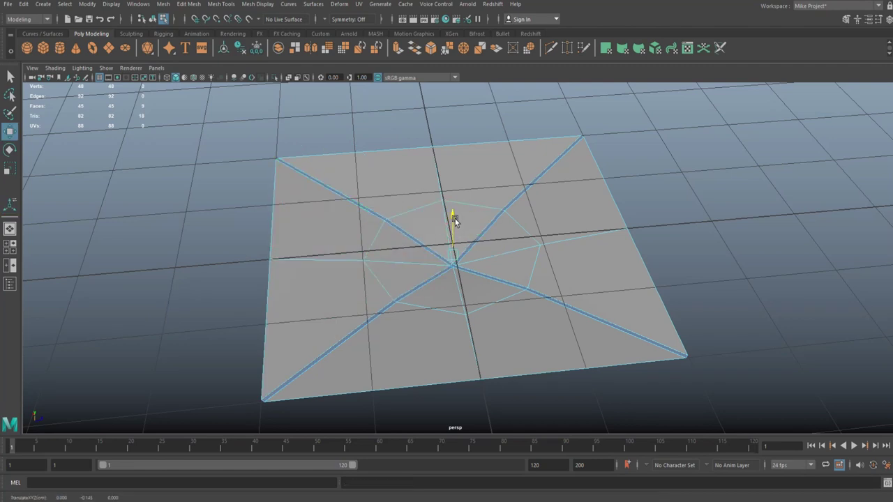
scroll(488, 314, up, 5)
alt+drag(492, 320, 524, 299)
mouse_move(454, 204)
mouse_down()
mouse_move(457, 263)
mouse_move(457, 206)
mouse_move(466, 202)
mouse_up()
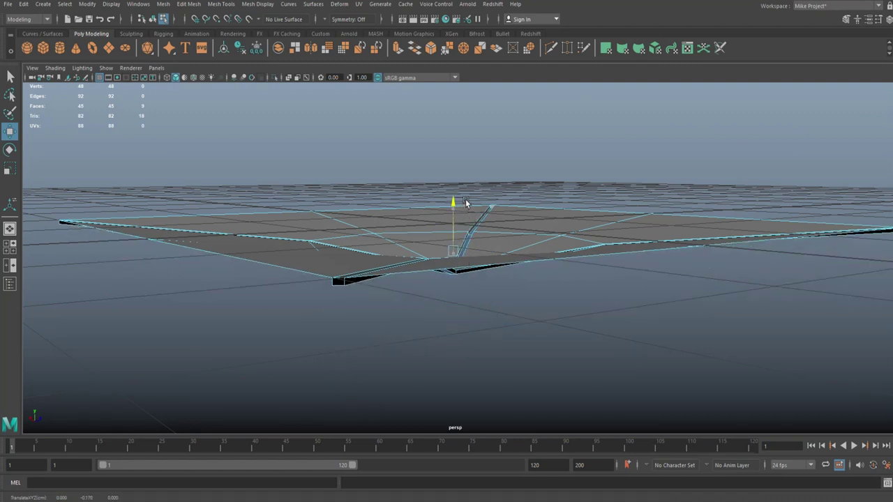
- Check the grooved mesh in smooth preview from above and return it to the unsmoothed display
right_drag(550, 204, 600, 191)
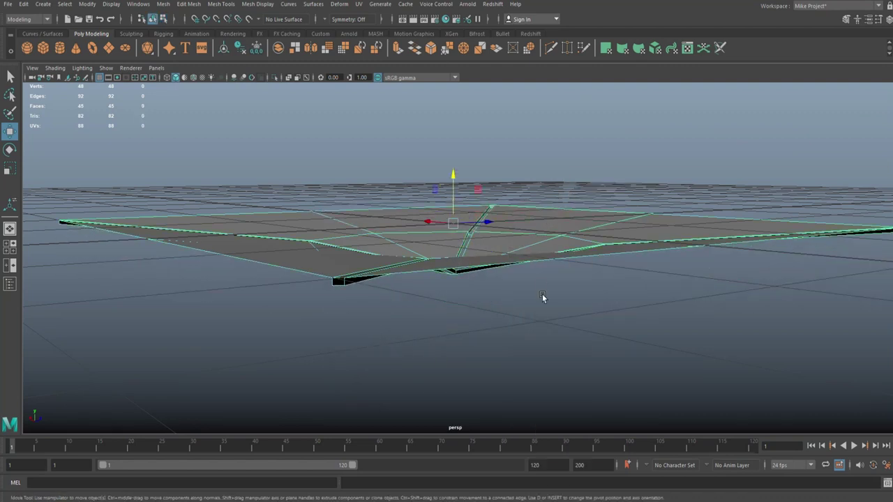
alt+drag(542, 293, 547, 335)
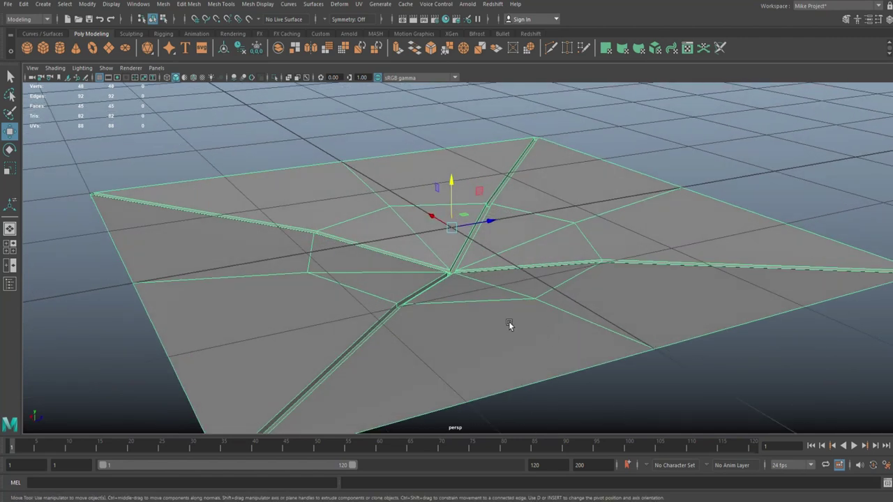
key(3)
click(660, 130)
scroll(628, 219, down, 6)
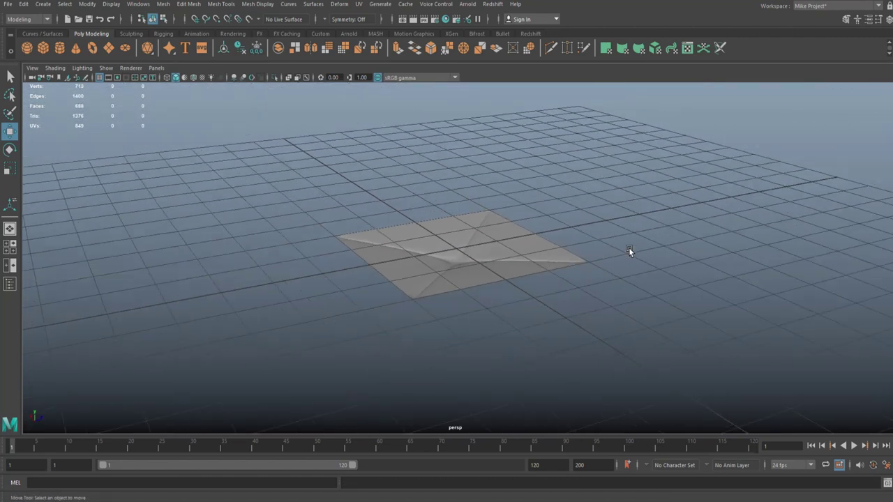
alt+drag(628, 249, 628, 279)
click(549, 267)
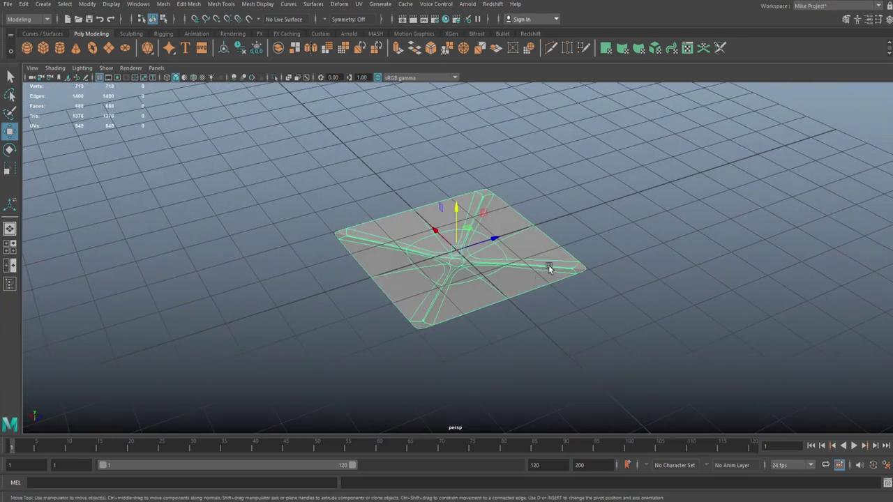
key(1)
- Select the cluster of vertices where the grooves meet at the center and lower it to deepen the dimple
scroll(579, 311, up, 2)
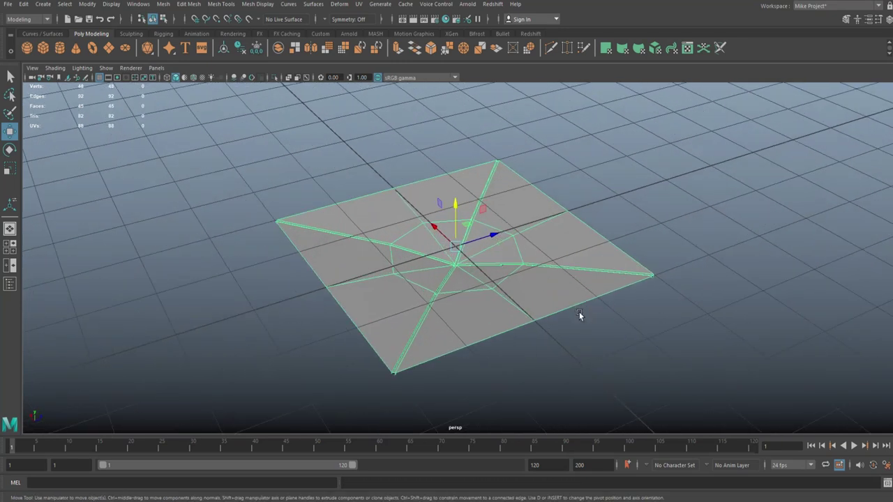
alt+drag(579, 312, 580, 342)
scroll(514, 333, up, 5)
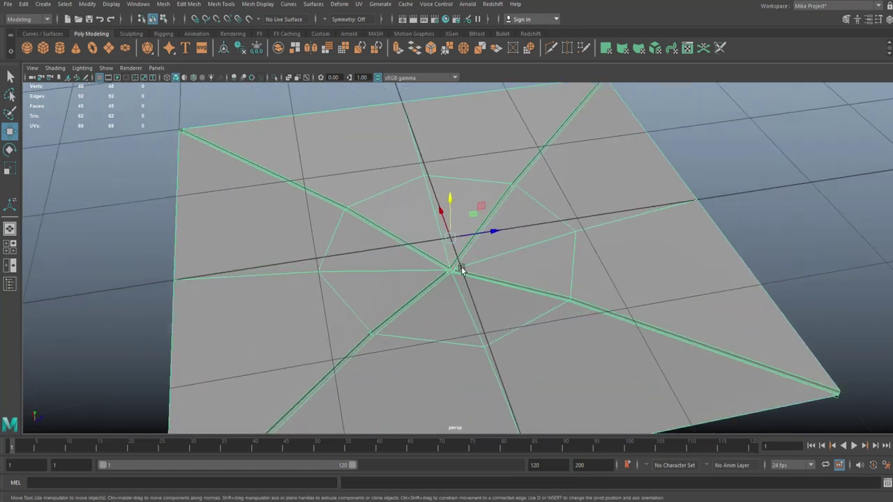
right_drag(477, 246, 450, 249)
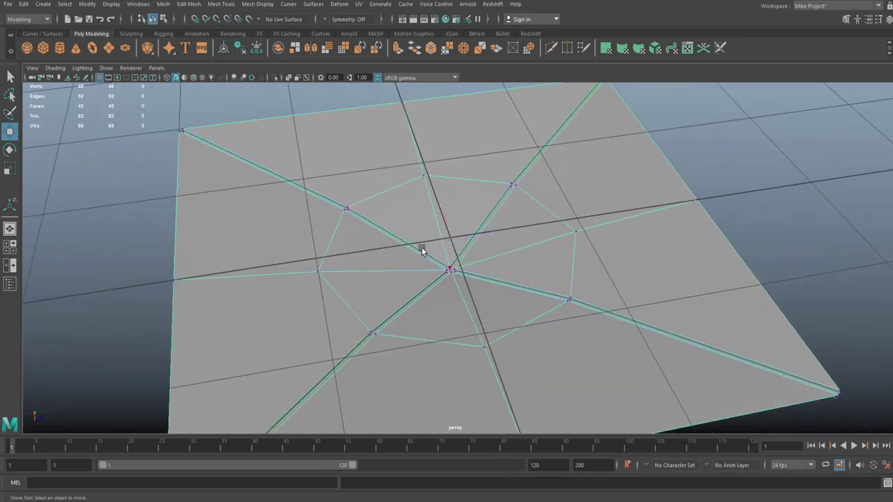
click(421, 247)
drag(452, 239, 453, 249)
- Select the edges of the octagonal ring around the center and lower them slightly
right_drag(454, 183, 452, 153)
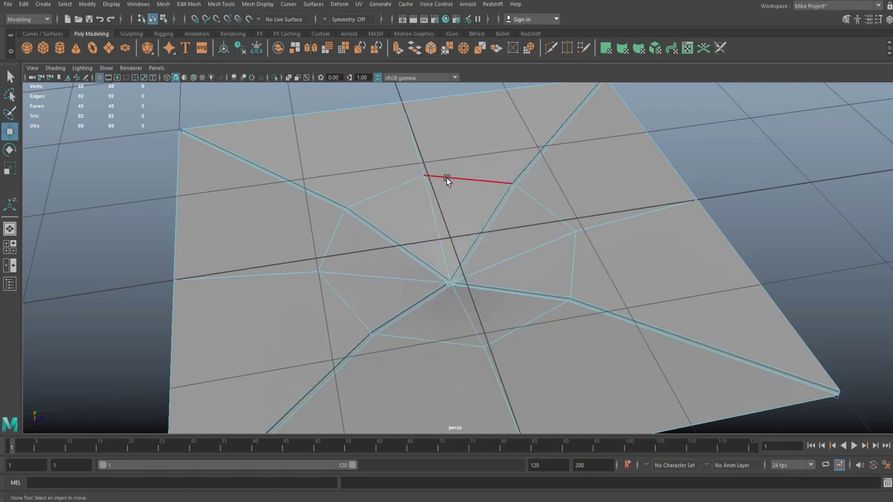
double_click(446, 178)
drag(450, 210, 453, 225)
click(709, 144)
- Inspect the dimple and the square's corners in smooth preview, then restore the unsmoothed display
right_drag(625, 161, 660, 159)
key(3)
click(695, 188)
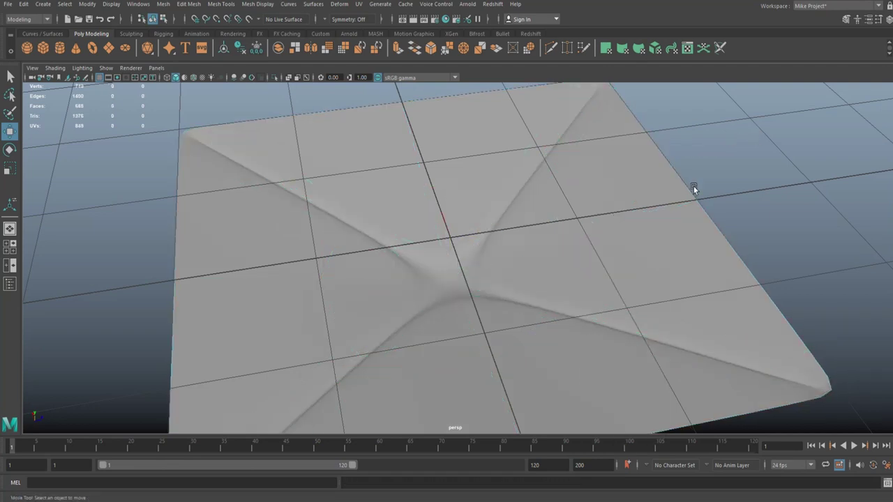
scroll(687, 231, down, 5)
alt+drag(688, 231, 658, 303)
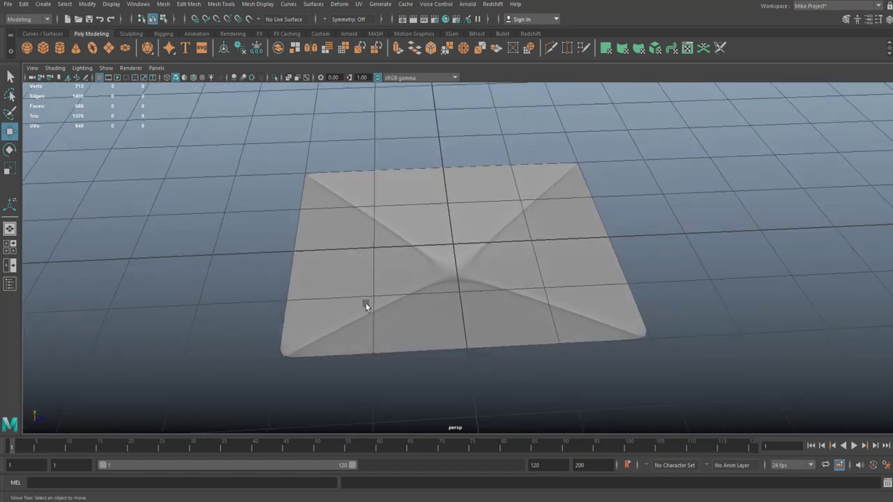
alt+drag(410, 335, 470, 291)
scroll(434, 308, up, 5)
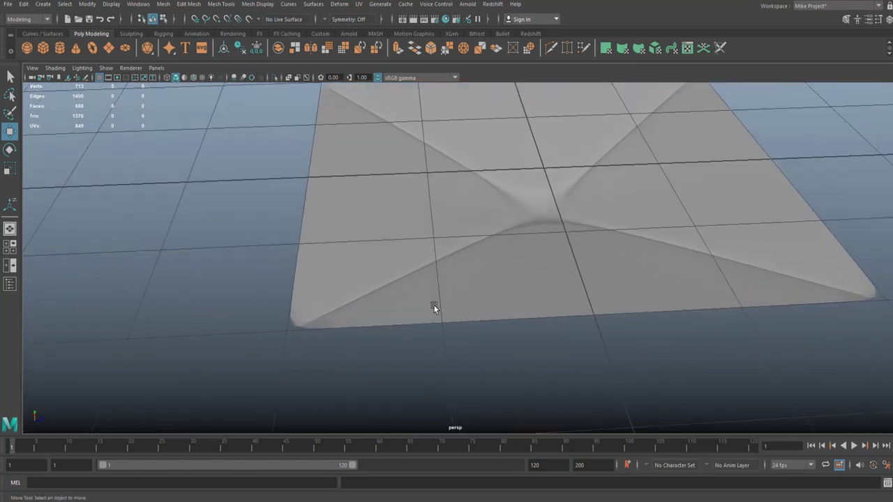
click(360, 249)
key(1)
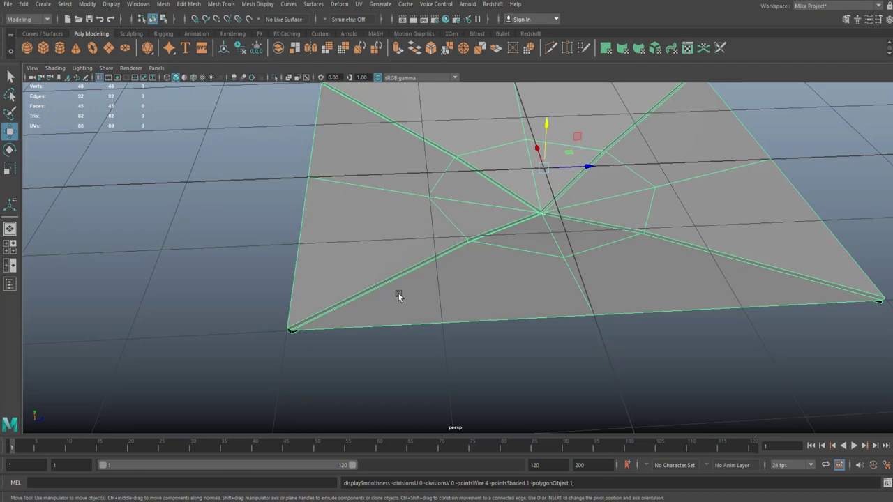
- Merge the clustered vertices at the square's nearest corner with a distance threshold of 1
alt+drag(372, 304, 391, 266)
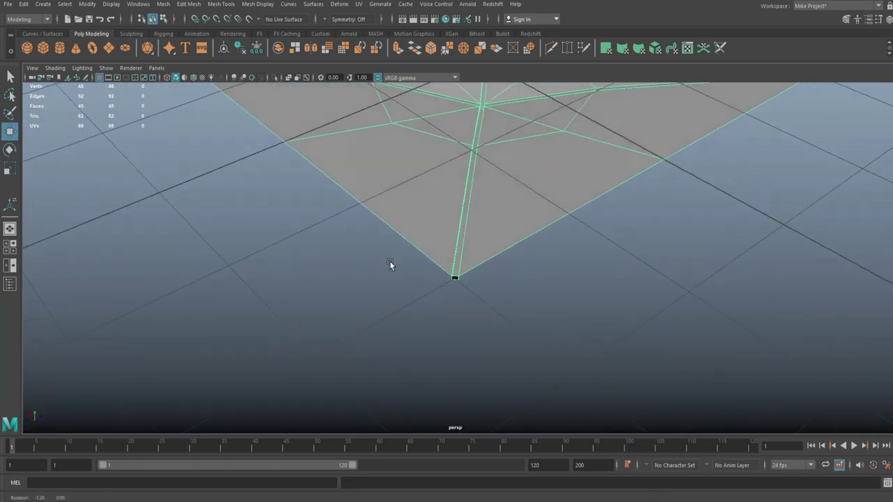
right_drag(477, 241, 433, 239)
click(183, 4)
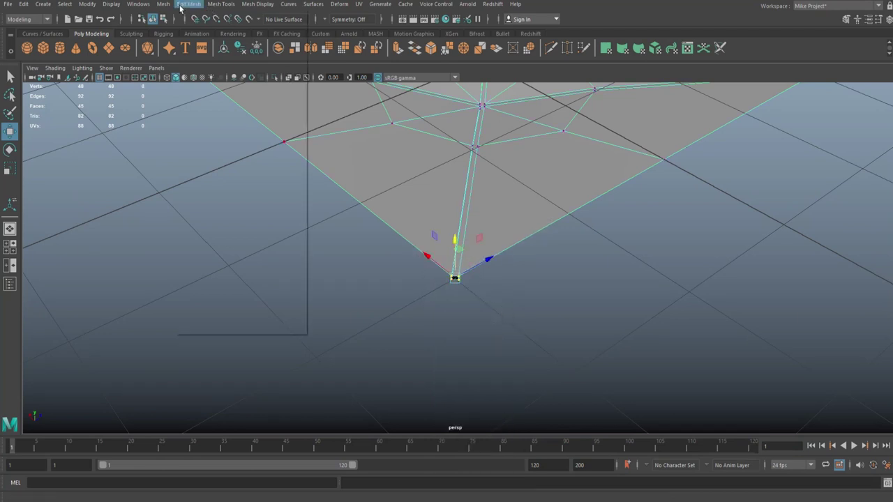
mouse_move(188, 5)
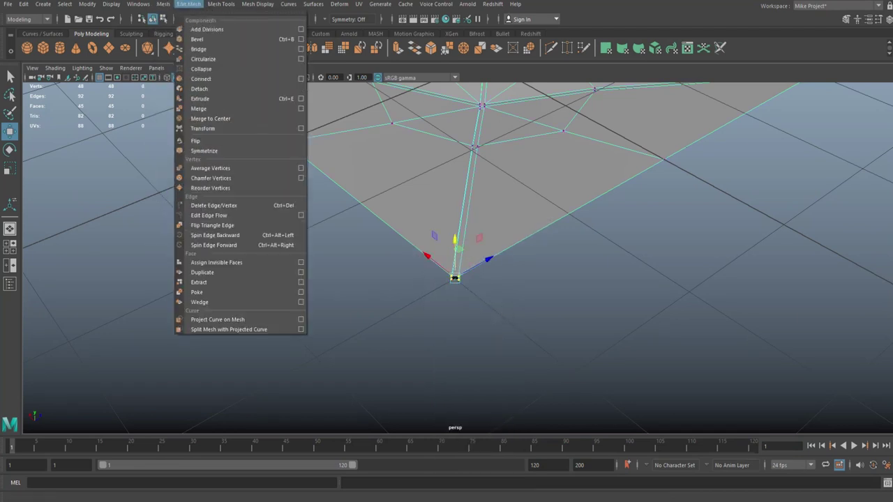
click(209, 107)
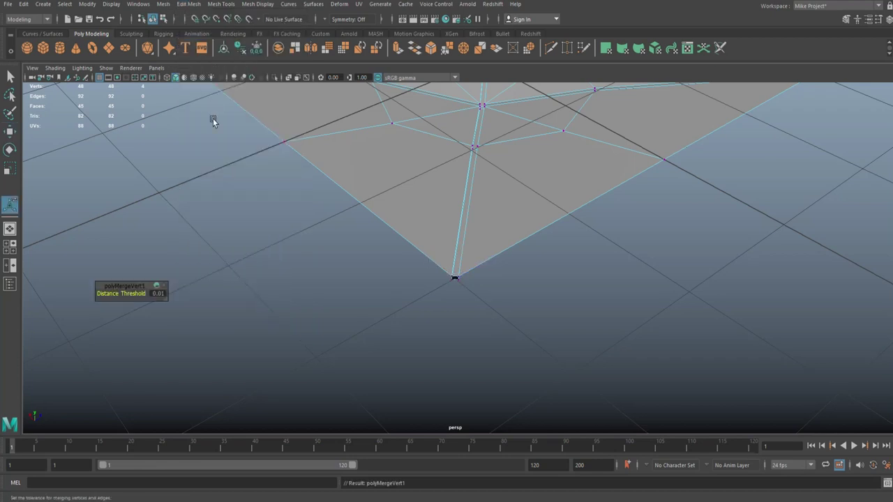
click(158, 293)
text(1)
key(Return)
- Merge the vertex cluster at the second, neighbouring corner of the square with a distance threshold of 1
alt+drag(378, 319, 341, 326)
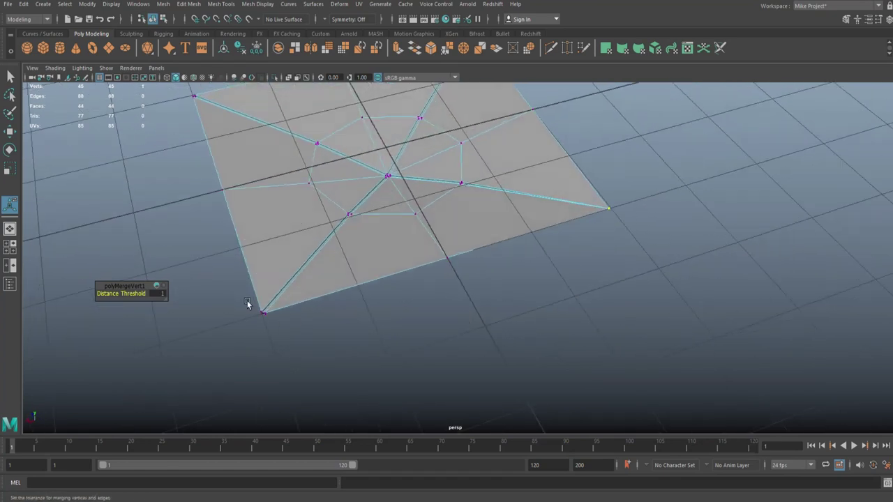
drag(247, 302, 302, 359)
click(157, 294)
text(1)
key(Return)
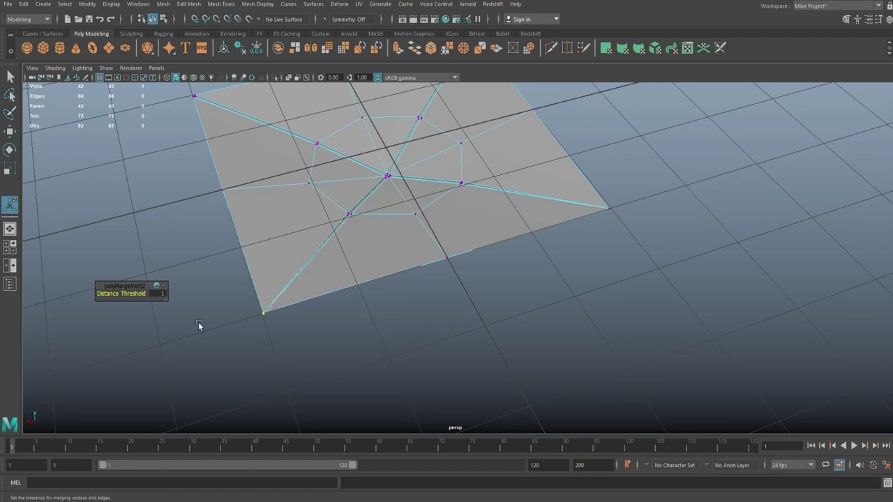
- Merge the vertex cluster at the third corner of the square with a distance threshold of 1
alt+drag(282, 293, 389, 277)
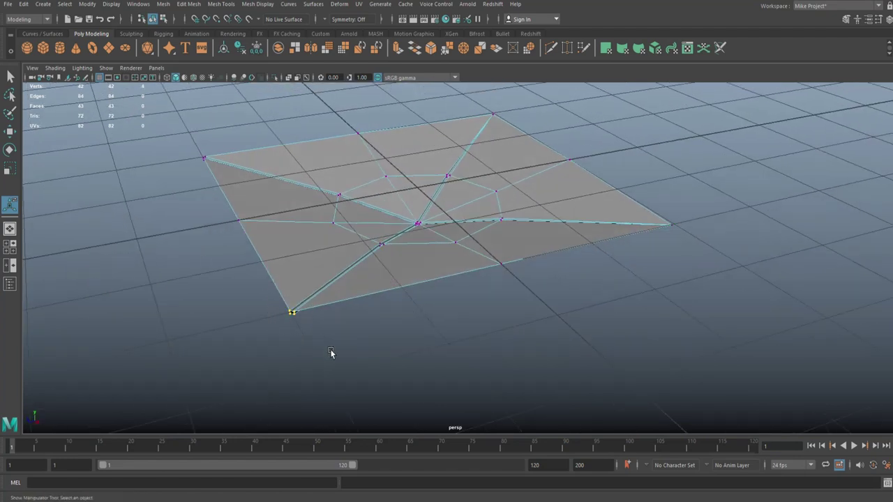
key(g)
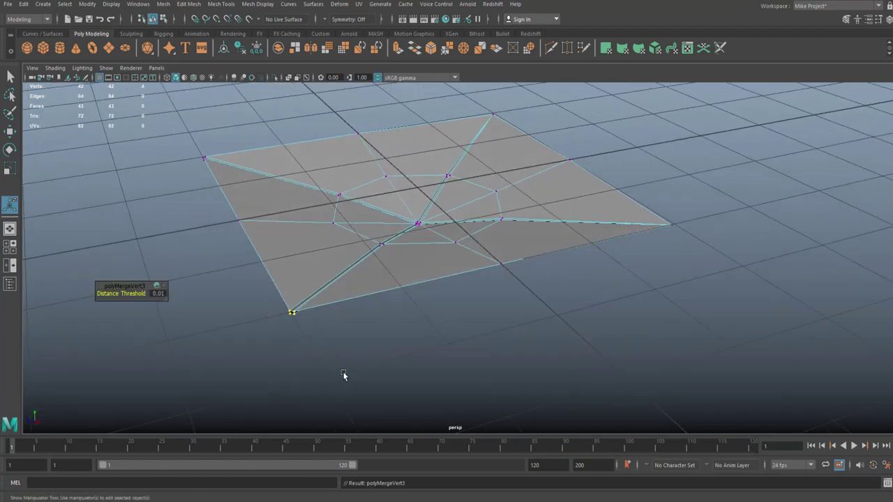
click(158, 294)
text(1)
key(Return)
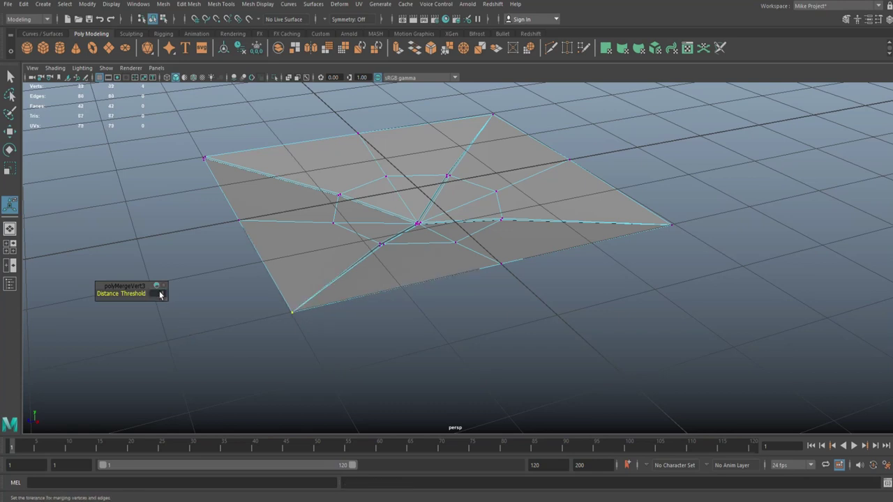
- Merge the vertex cluster at the square's fourth and last corner with a distance threshold of 1
alt+drag(272, 295, 368, 295)
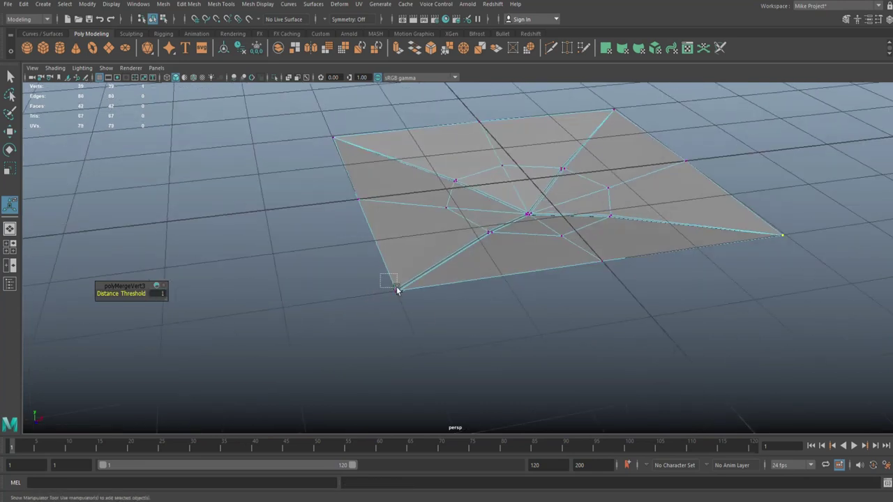
key(g)
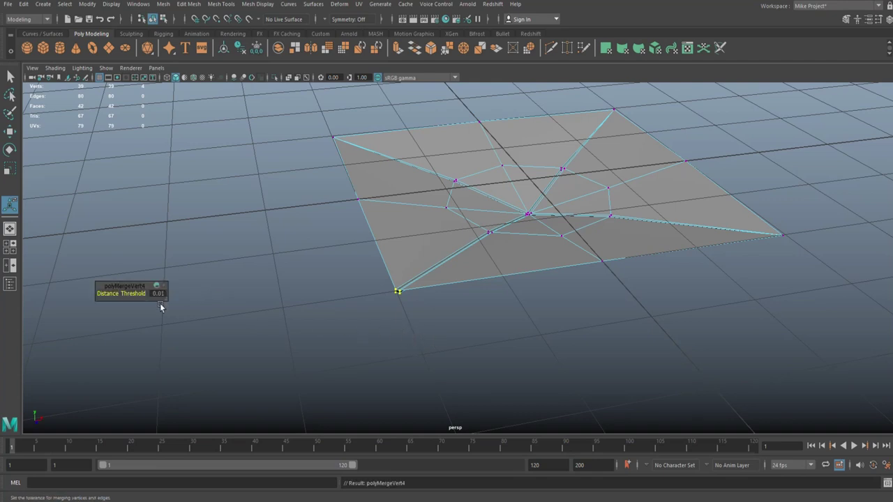
text(1)
key(Return)
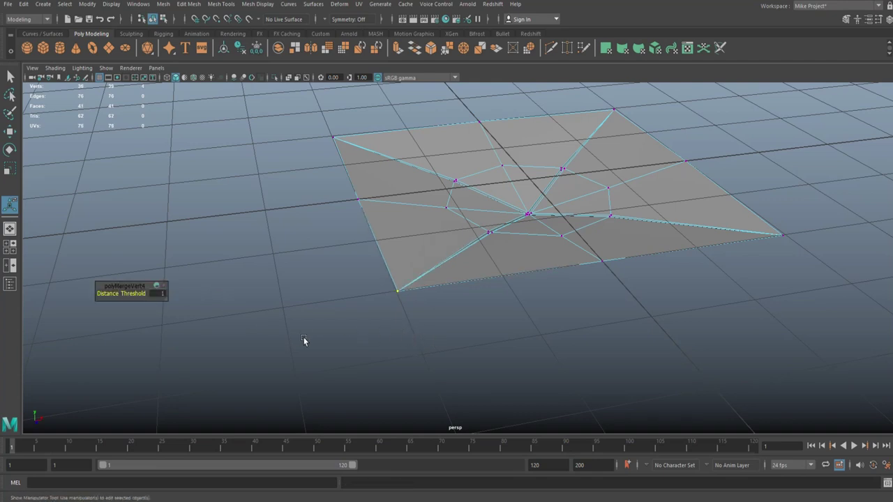
- In the top view, snap the square's two corner vertices on the negative Z side to the grid intersections at X -2 and X 2
alt+drag(427, 317, 518, 337)
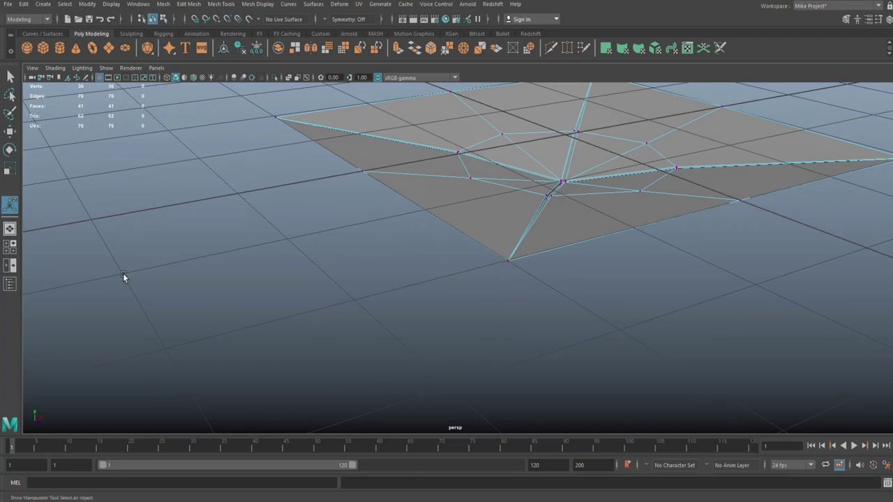
click(10, 246)
key(space)
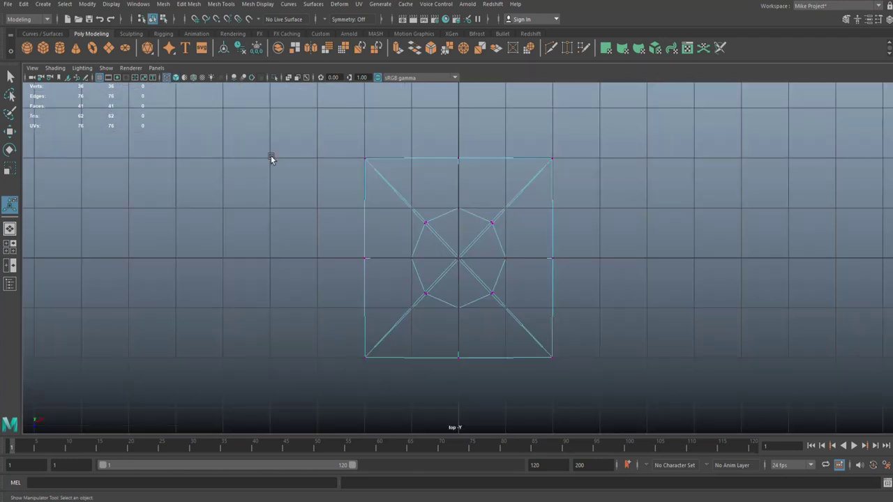
alt+middle_drag(330, 208, 367, 288)
alt+right_drag(366, 288, 389, 288)
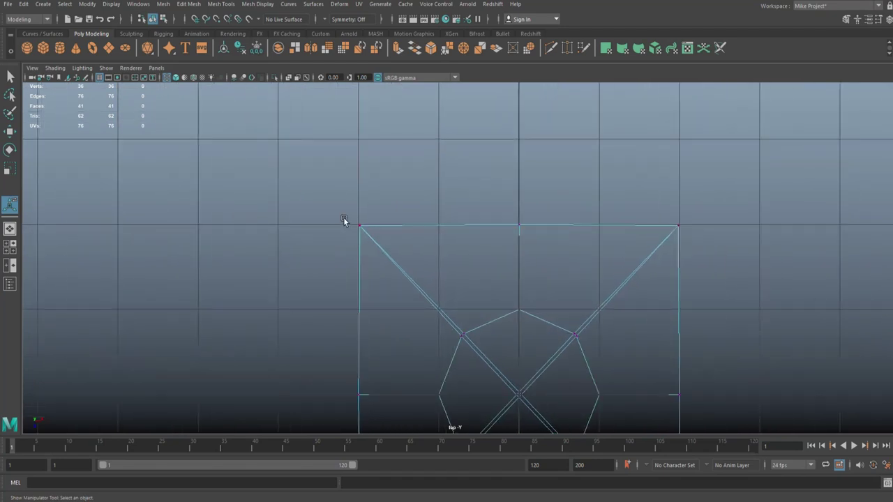
key(w)
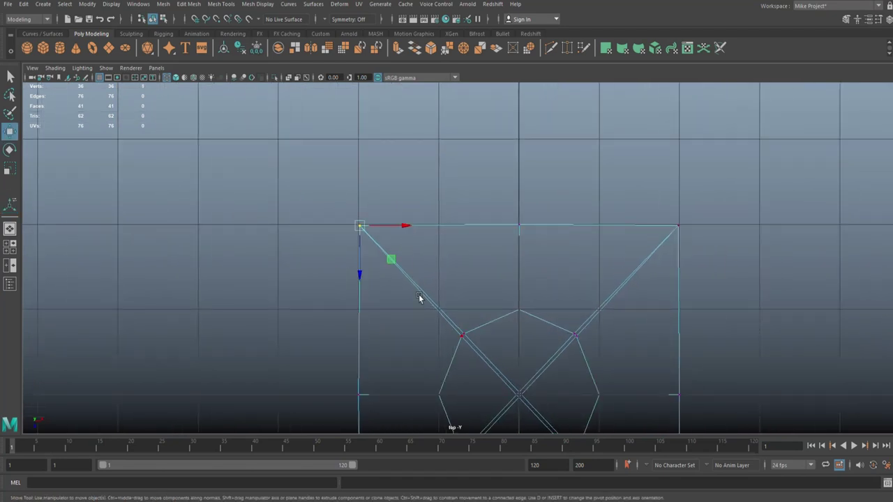
drag(361, 230, 355, 229)
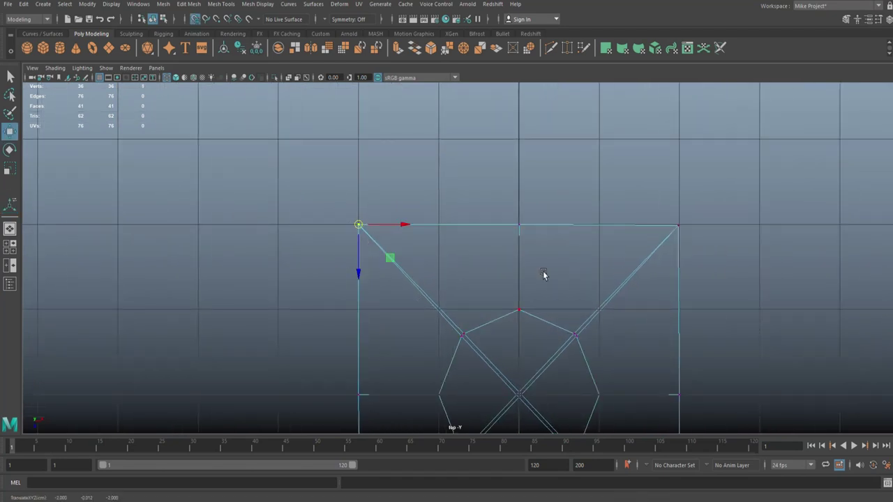
click(678, 227)
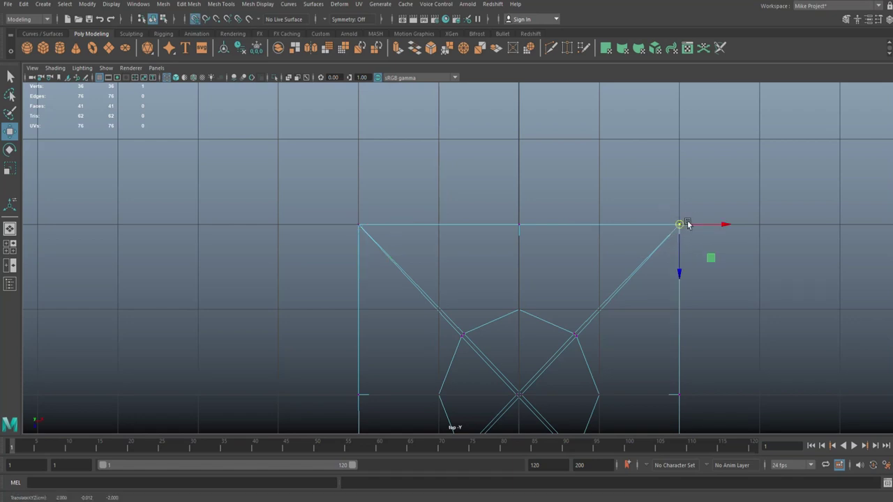
- Snap the square's two remaining corner vertices, on the positive Z side, to their nearest grid intersections in the top view
alt+middle_drag(691, 316, 666, 101)
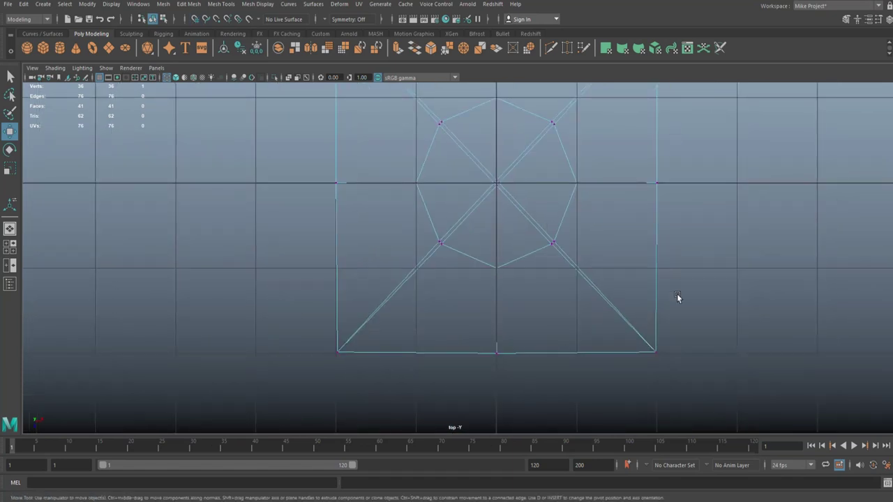
key(x)
drag(329, 342, 355, 367)
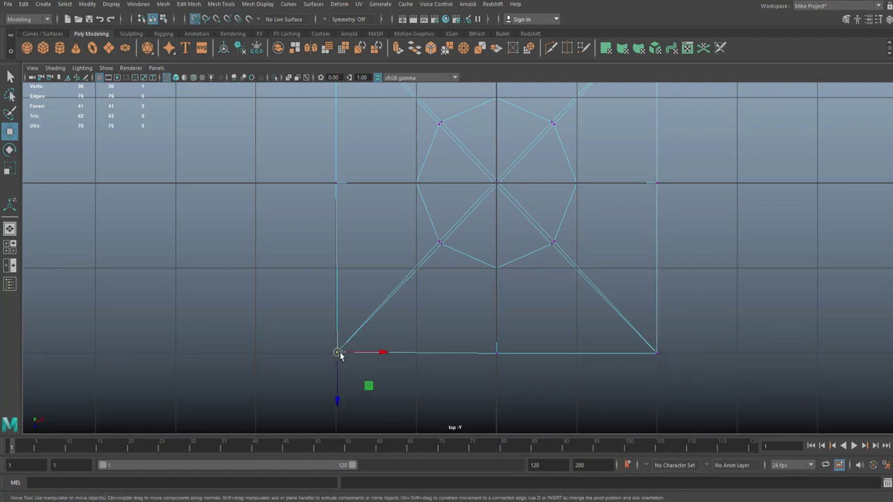
- In the front view, raise both corner vertices on the negative X side to ground level at Y 0 with grid snapping
click(10, 248)
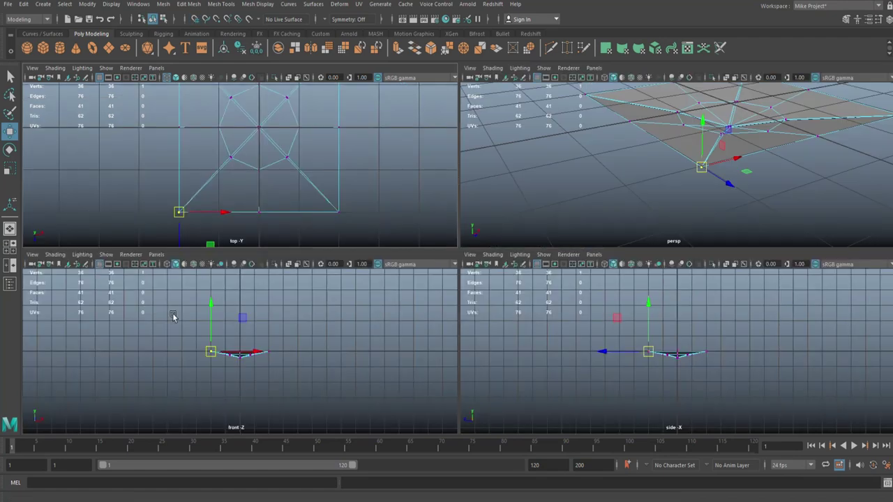
key(space)
key(a)
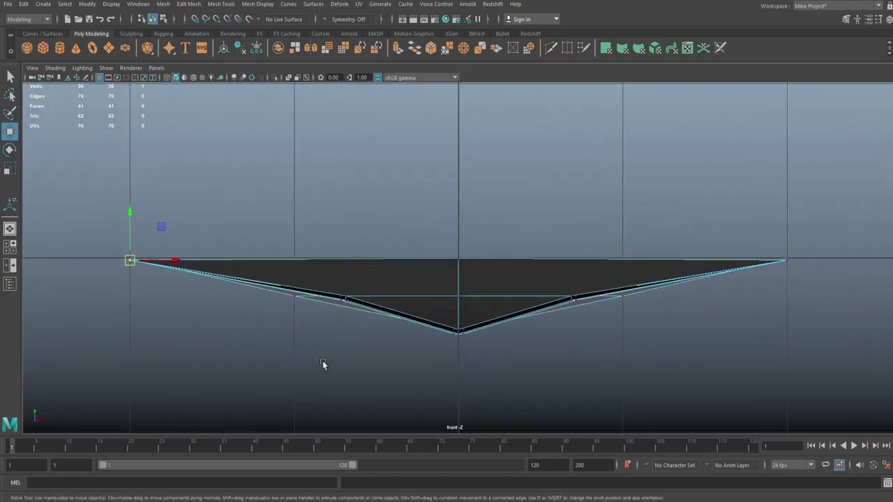
alt+middle_drag(291, 354, 544, 351)
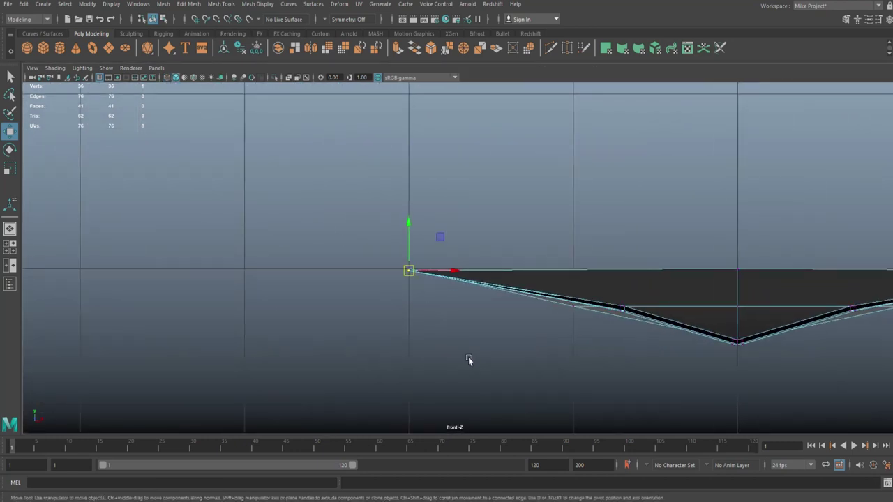
scroll(464, 356, up, 2)
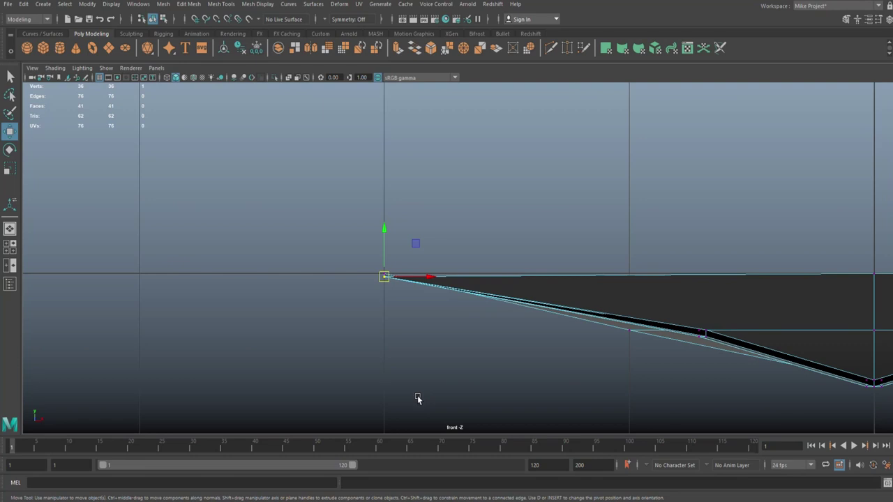
drag(385, 230, 383, 228)
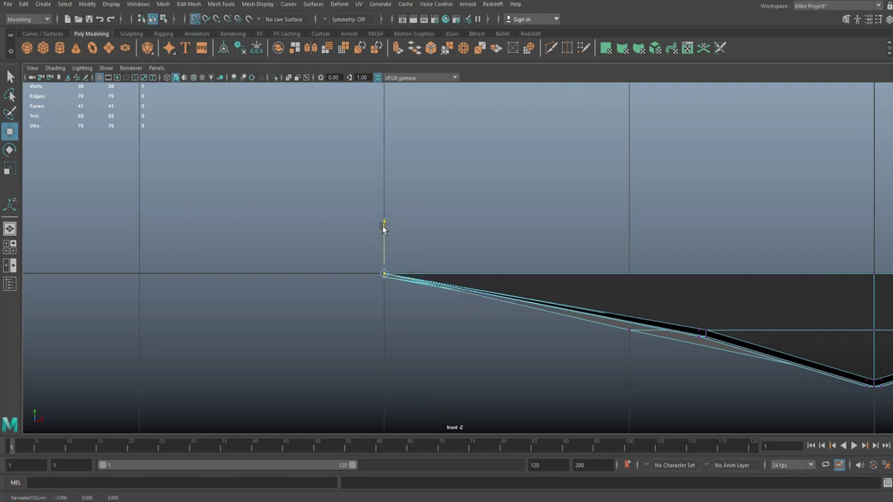
click(376, 280)
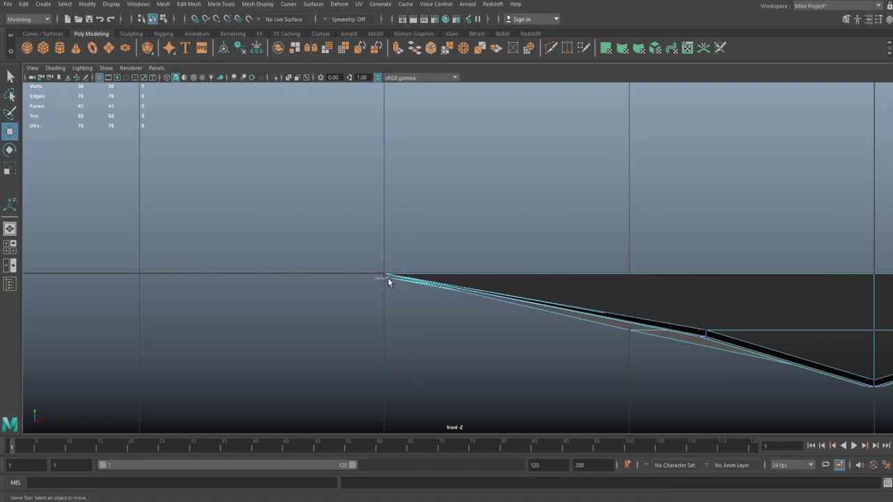
click(388, 276)
click(384, 228)
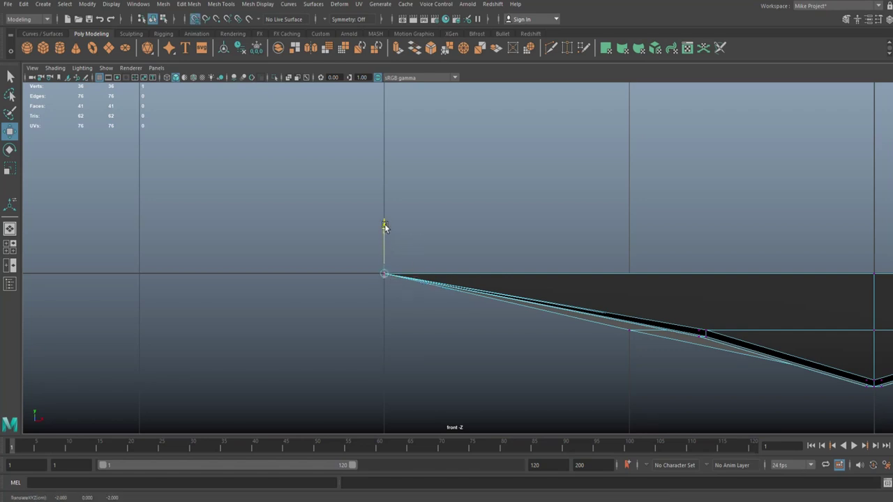
- Raise both corner vertices on the positive X side to ground level at Y 0 with grid snapping
alt+middle_drag(527, 276, 0, 311)
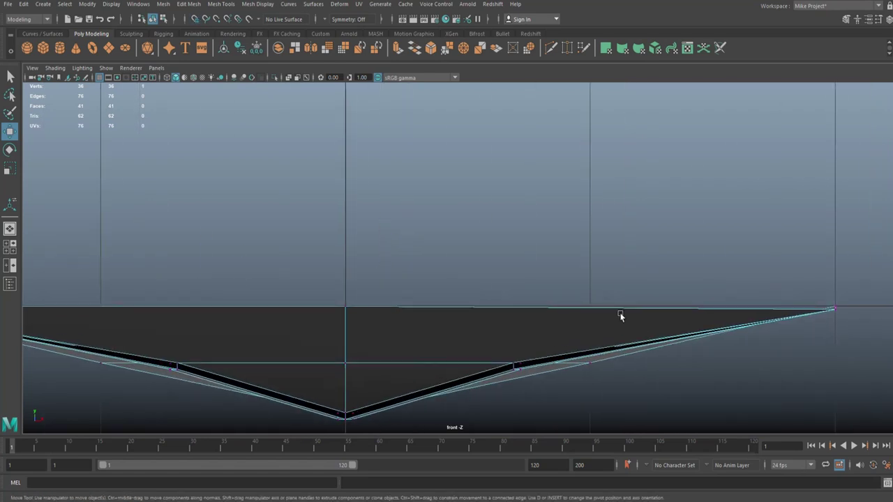
alt+middle_drag(659, 315, 311, 289)
scroll(539, 317, up, 6)
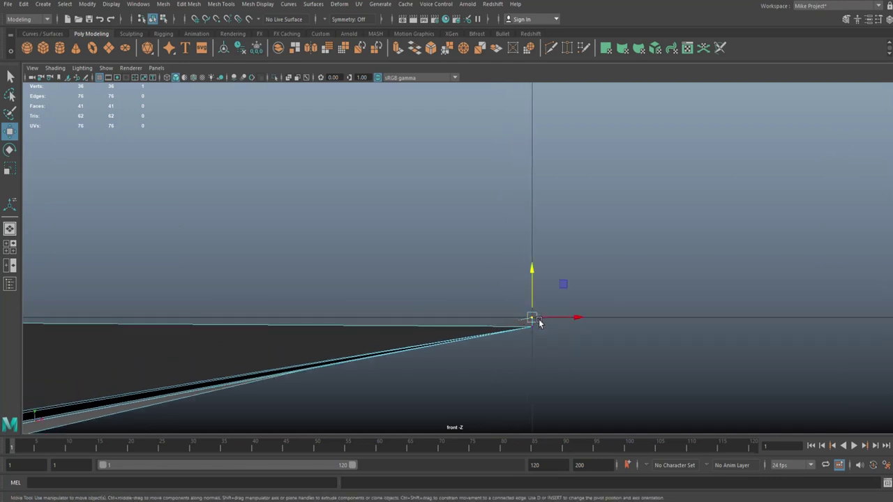
key(x)
drag(532, 269, 531, 252)
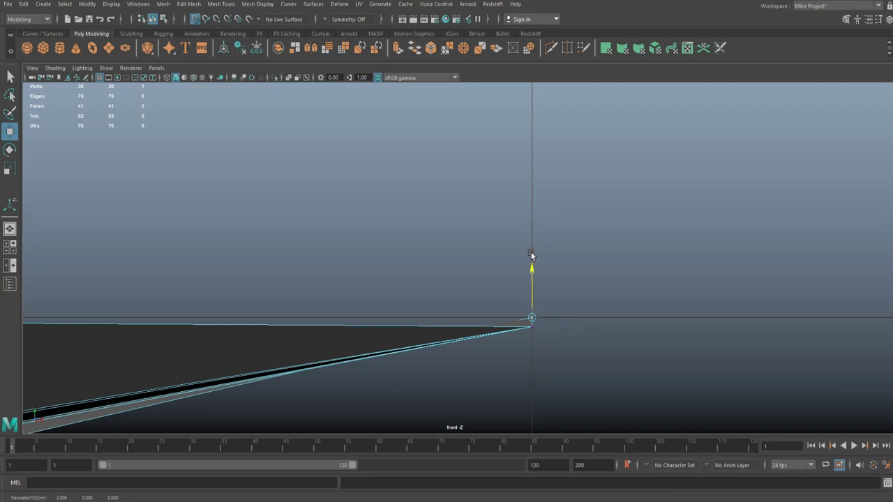
drag(535, 300, 550, 335)
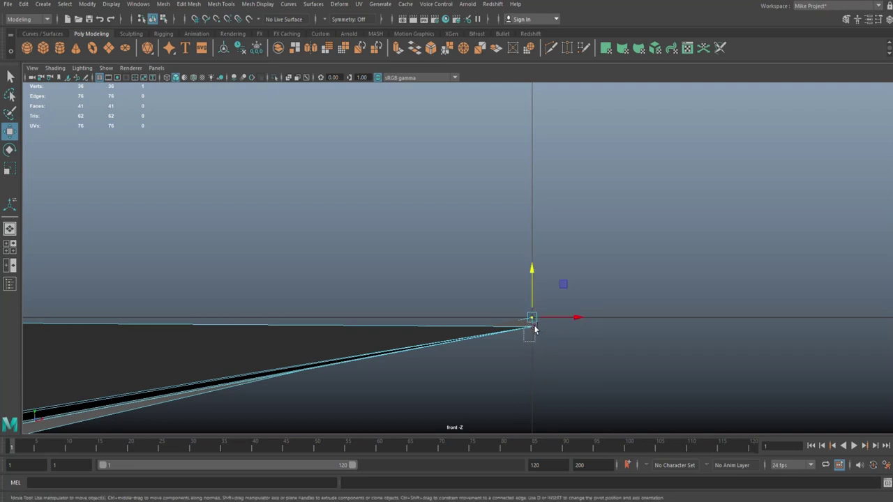
key(x)
drag(534, 281, 533, 276)
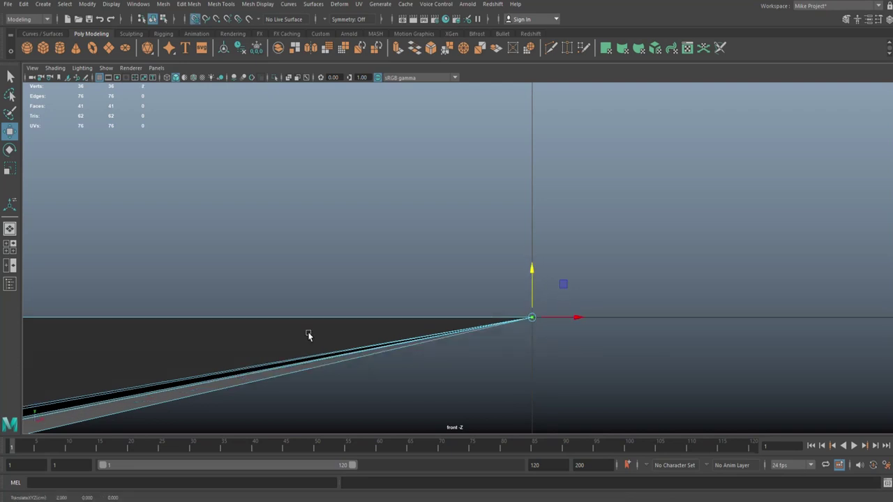
- Return to the perspective view, check the squared corners, and select the whole surface in object mode
key(space)
key(space)
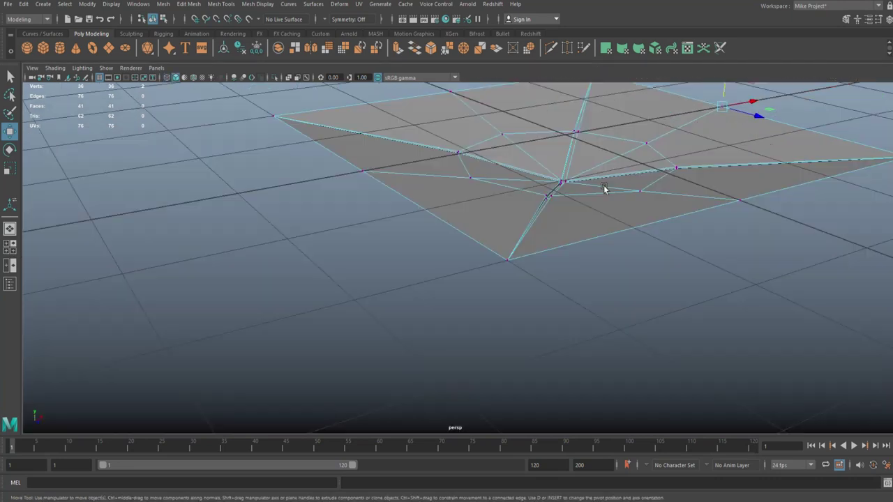
scroll(610, 308, down, 5)
alt+drag(608, 315, 586, 360)
scroll(586, 360, up, 4)
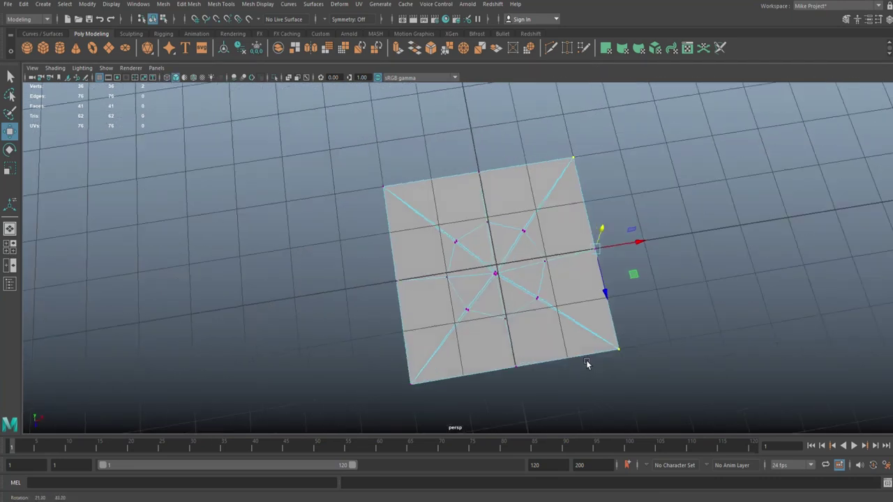
scroll(586, 360, down, 3)
right_drag(570, 184, 603, 174)
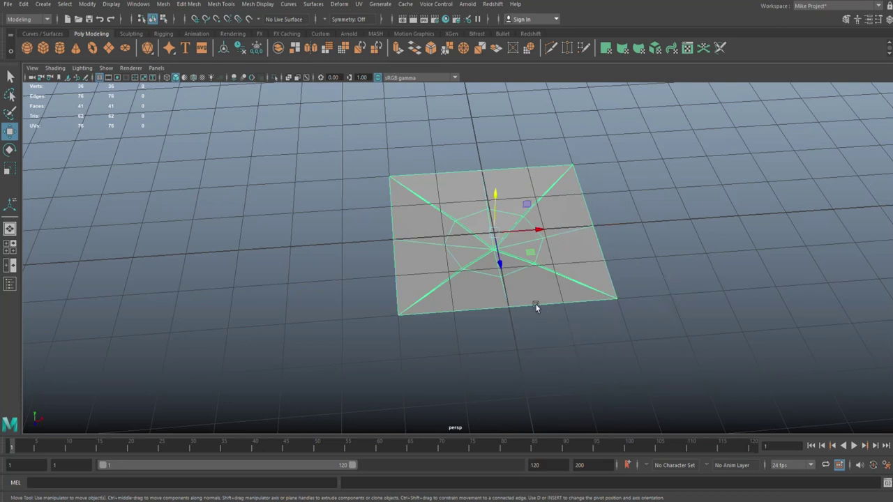
- Create a polygon sphere at the square's centre with 5 axis subdivisions and 5 height subdivisions
scroll(667, 272, up, 2)
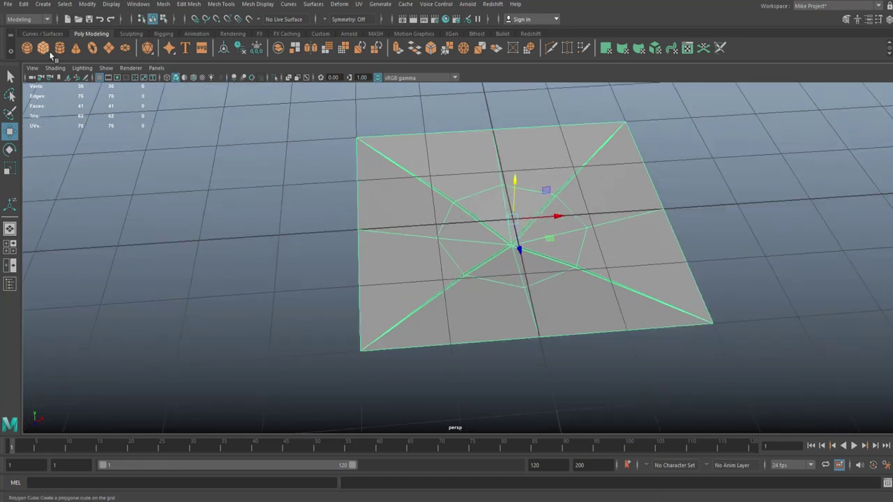
click(27, 48)
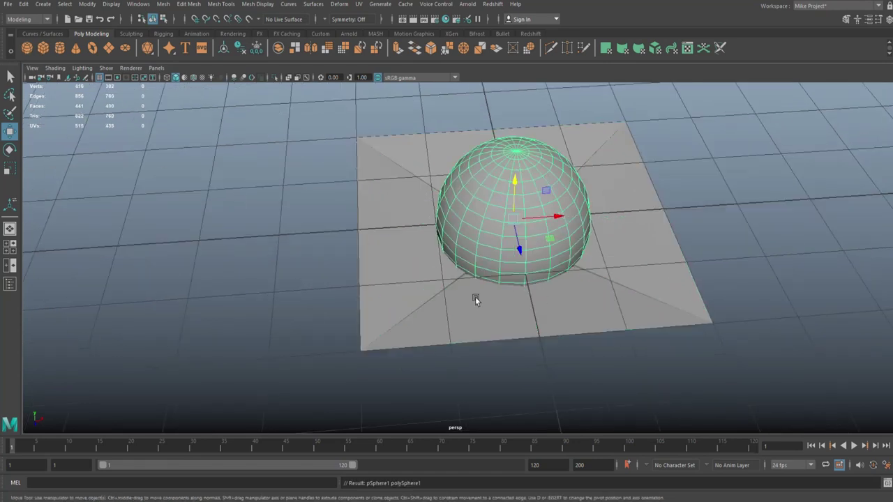
key(ctrl+a)
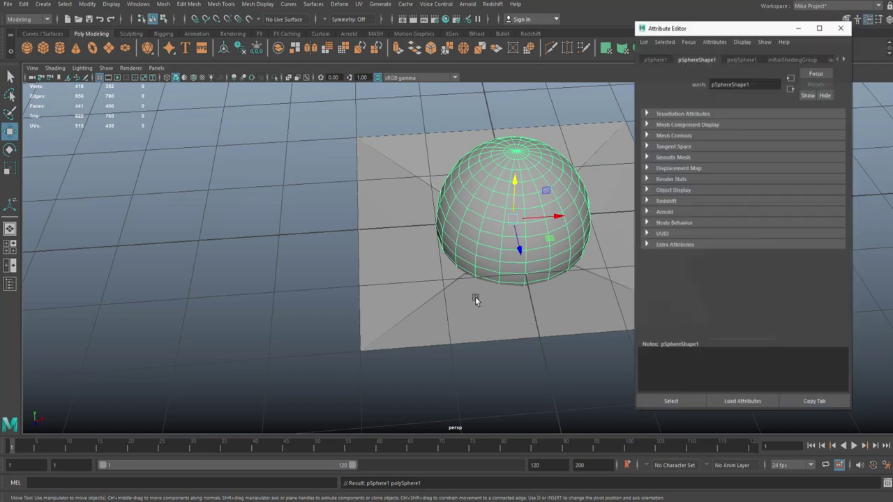
click(742, 60)
click(734, 138)
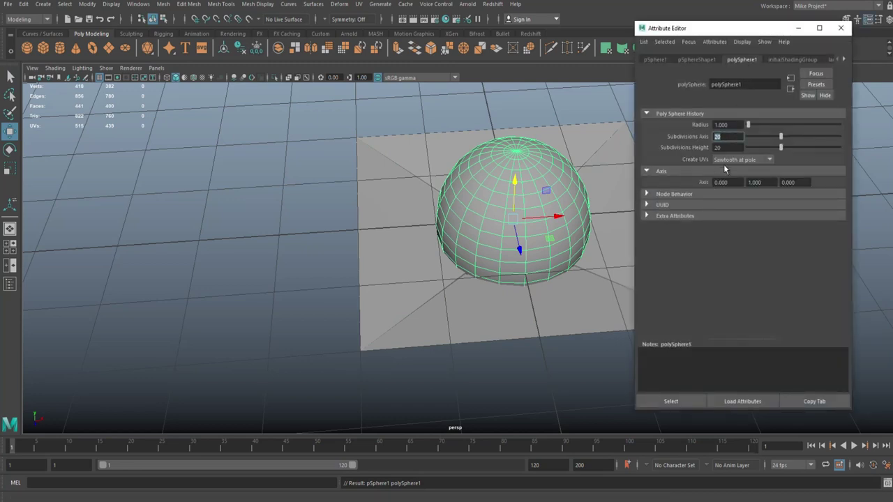
key(Tab)
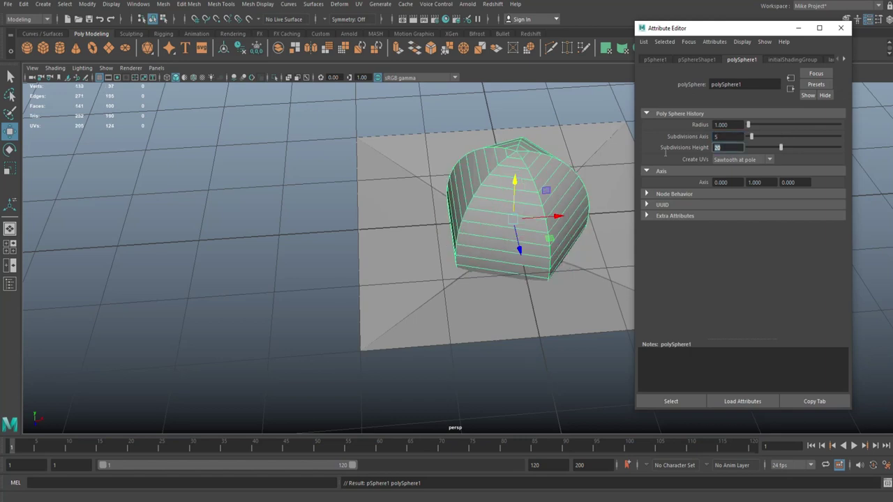
text(5)
key(Return)
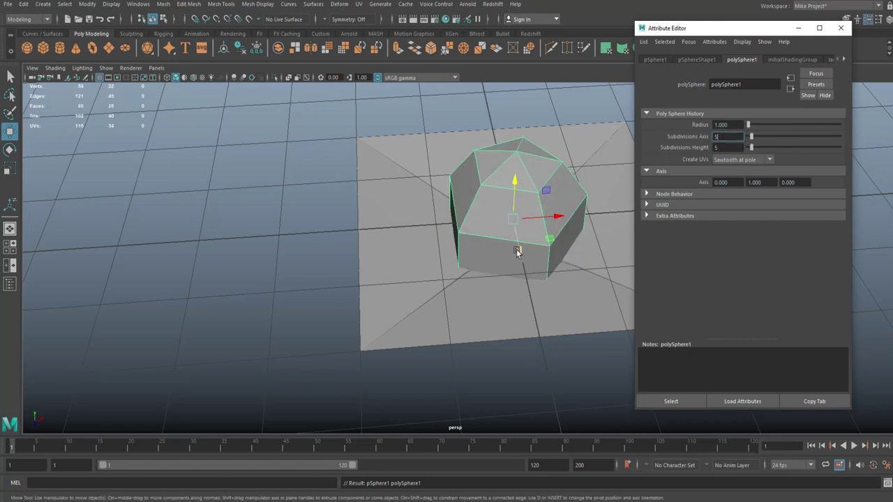
- Scale the low-poly sphere down uniformly to about 0.32 and flatten it vertically to about 0.14
click(410, 118)
click(505, 209)
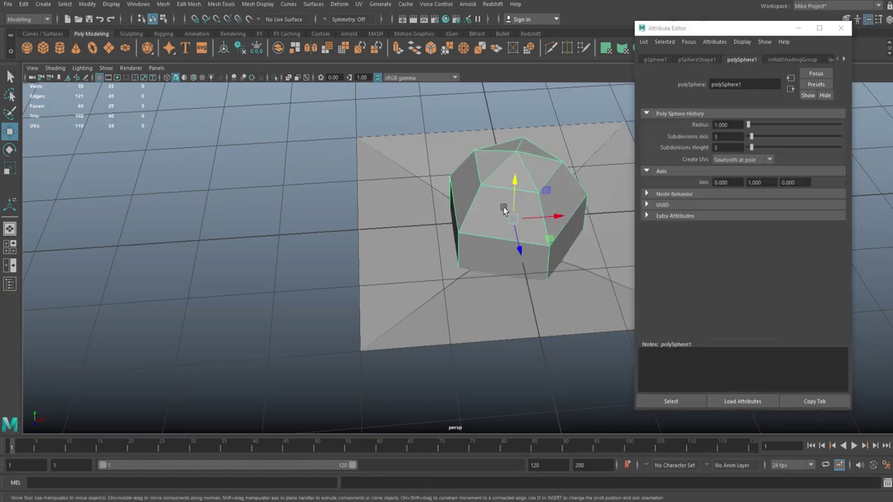
key(r)
drag(514, 220, 463, 276)
key(f)
scroll(464, 279, down, 4)
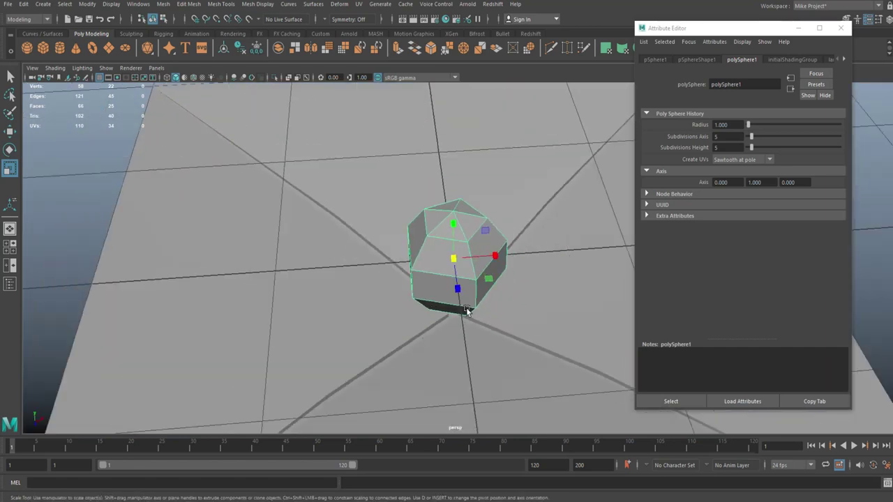
alt+drag(468, 311, 481, 276)
drag(455, 212, 458, 245)
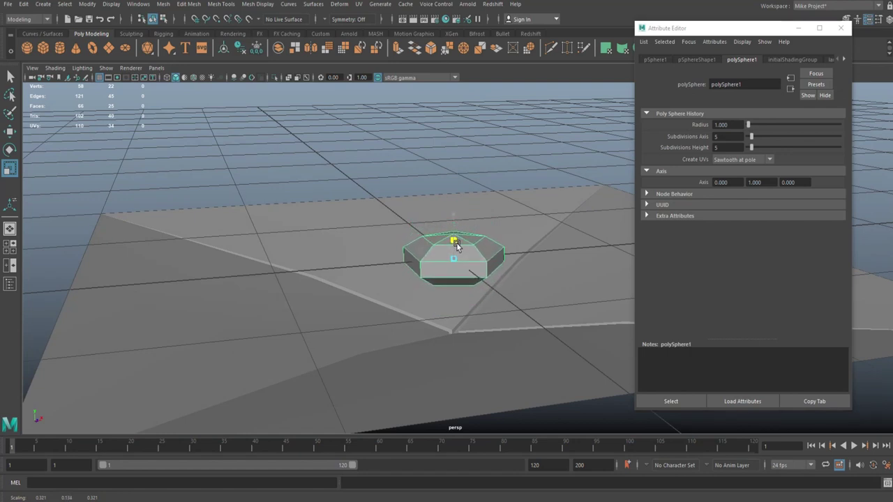
- Lower the flattened sphere along Y into the dimple at the surface's centre
key(w)
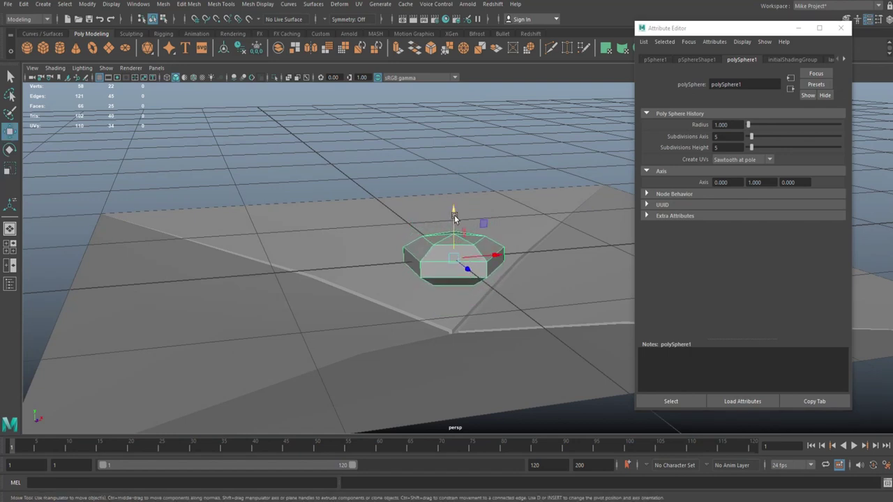
drag(456, 213, 454, 320)
scroll(482, 268, down, 4)
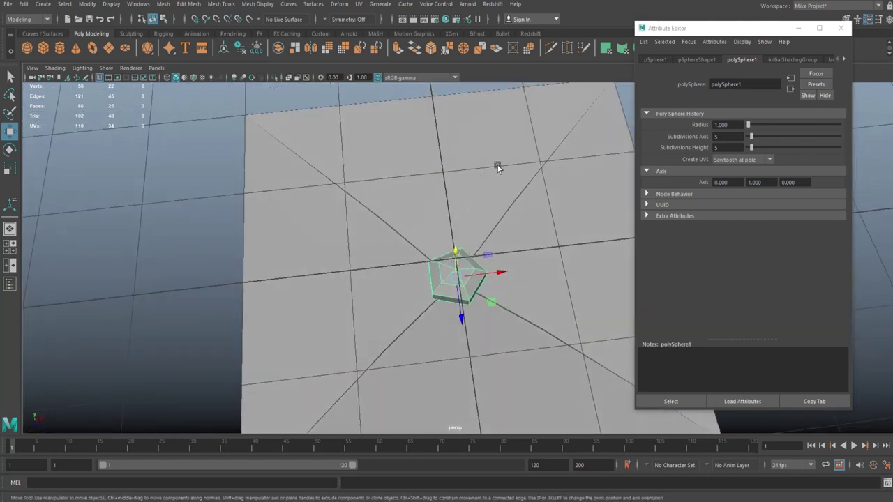
- Select both the creased surface and the sphere and turn on smooth mesh preview for them
right_drag(497, 166, 526, 158)
click(515, 181)
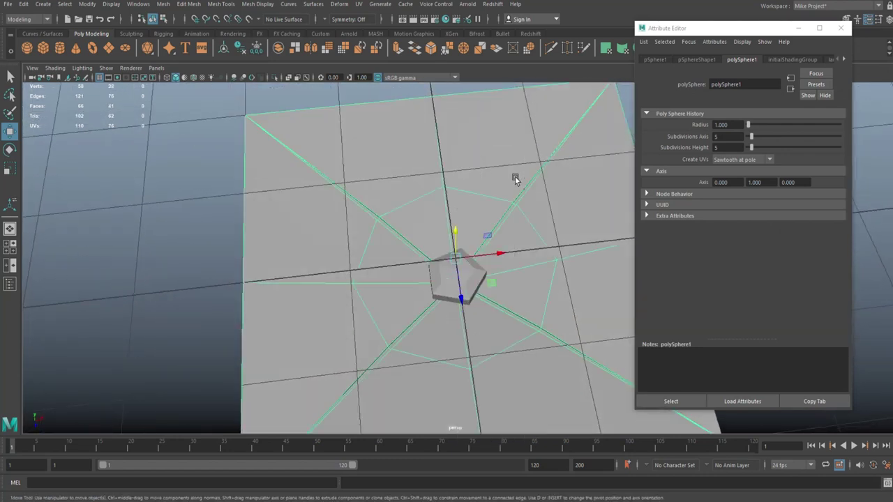
click(448, 286)
key(3)
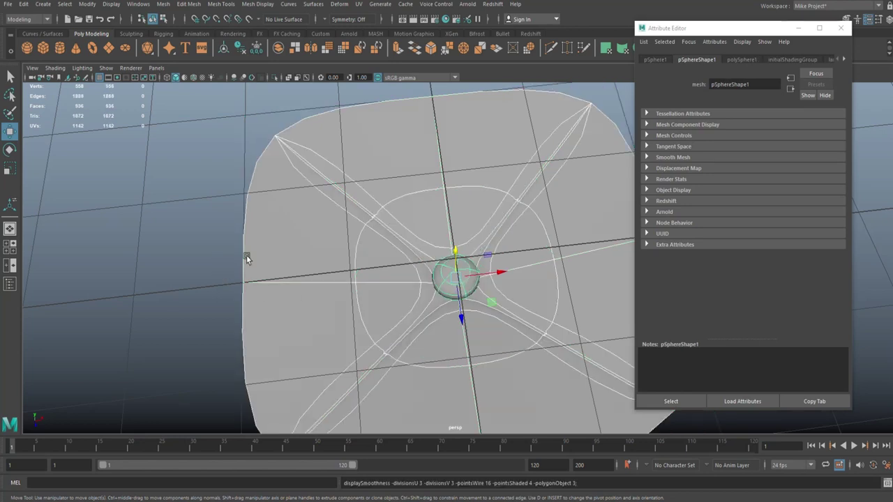
alt+drag(379, 292, 430, 298)
scroll(485, 320, up, 3)
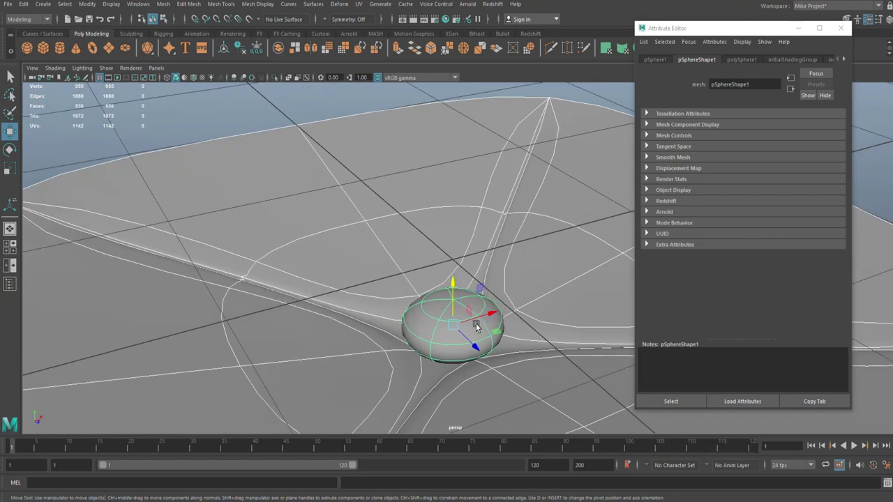
- Flatten the sphere further along Y and lower it slightly so it sits like a button in the dimple
click(424, 330)
key(r)
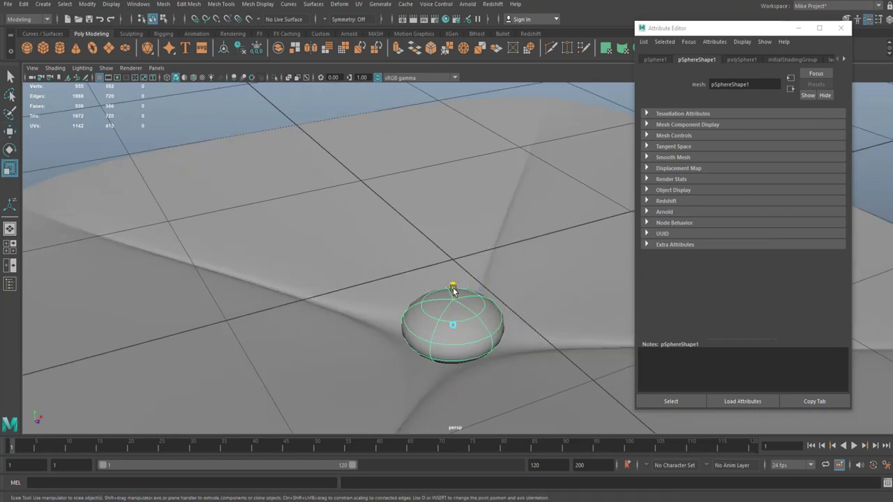
drag(453, 291, 326, 353)
scroll(460, 311, down, 2)
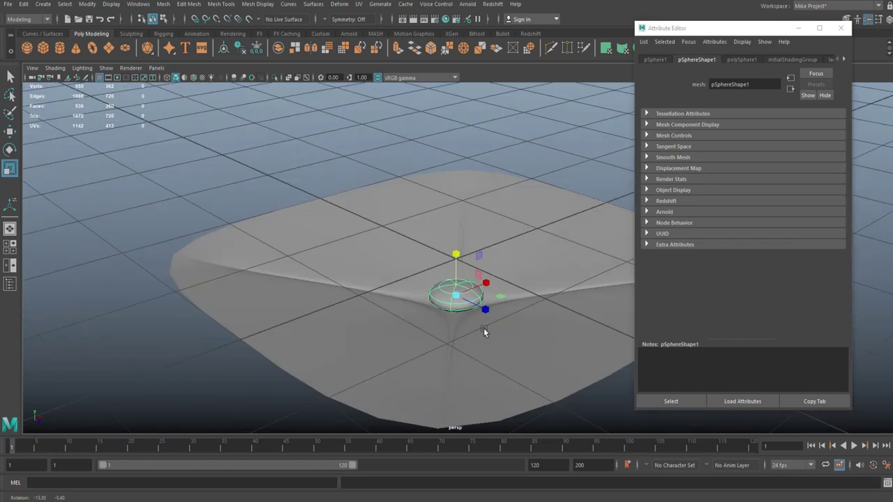
scroll(495, 341, up, 3)
key(w)
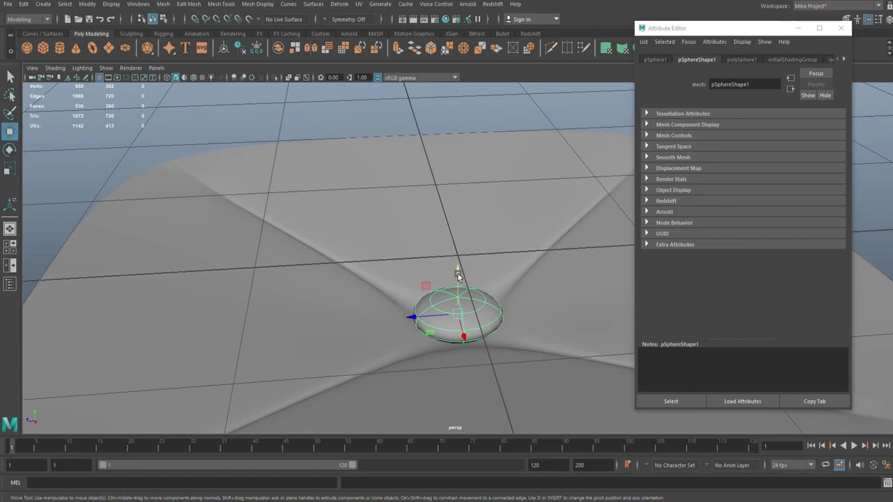
drag(457, 273, 458, 278)
scroll(267, 310, down, 10)
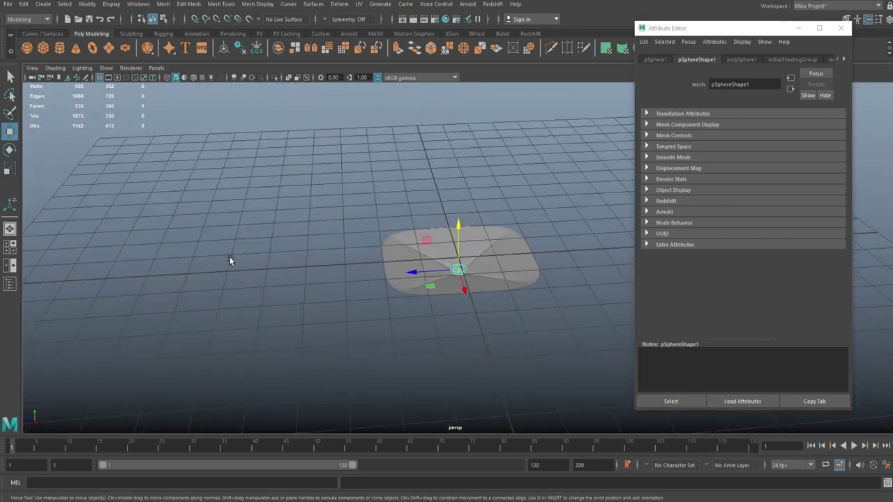
- Select the surface together with the button sphere and combine them into one mesh
click(231, 259)
alt+right_drag(313, 267, 422, 185)
drag(557, 396, 557, 396)
key(f)
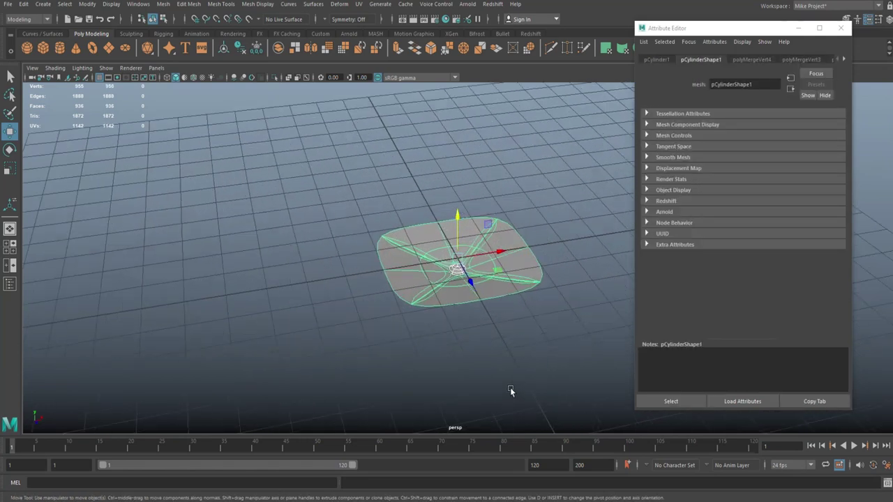
click(163, 3)
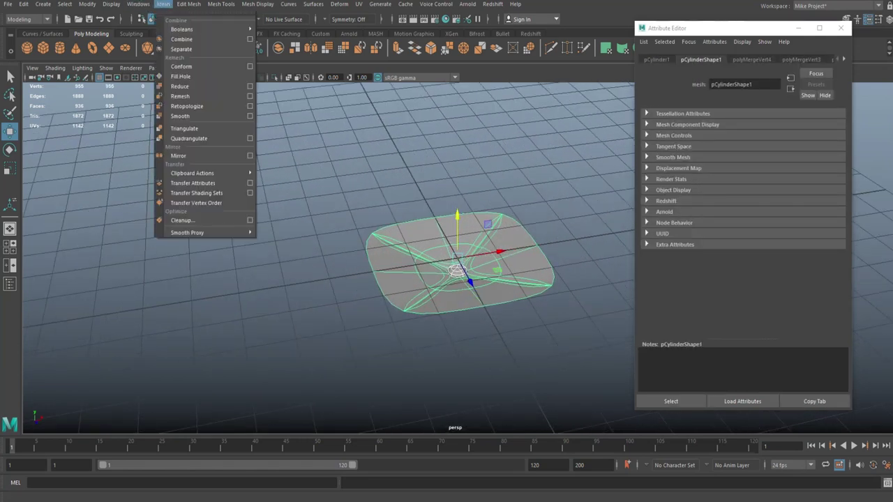
click(199, 39)
scroll(401, 255, up, 3)
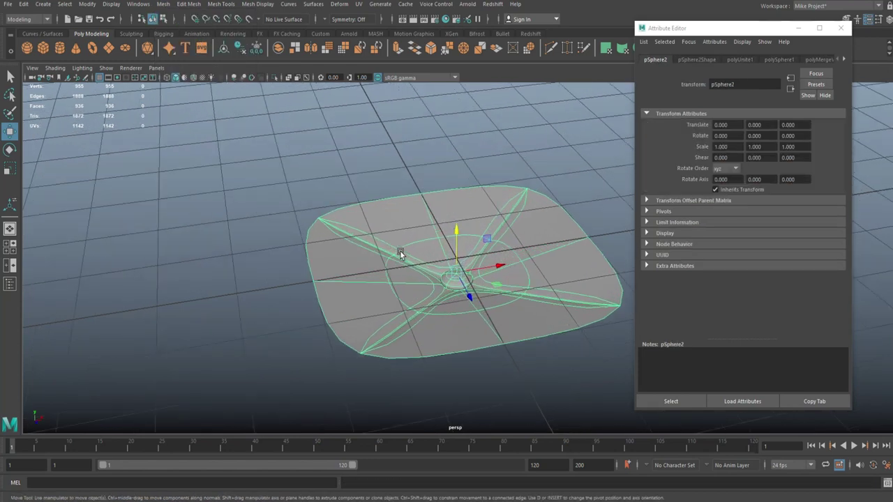
- Turn off smooth preview on the combined mesh, close the Attribute Editor, and delete the mesh's construction history
key(1)
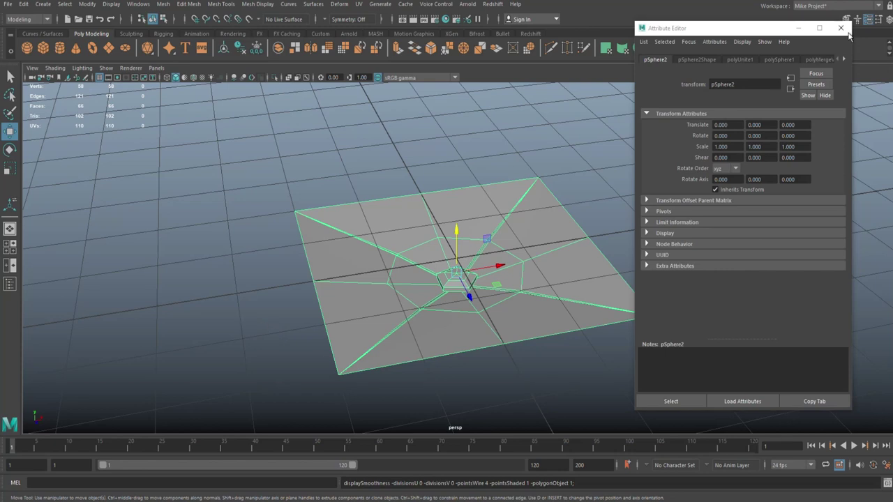
click(841, 28)
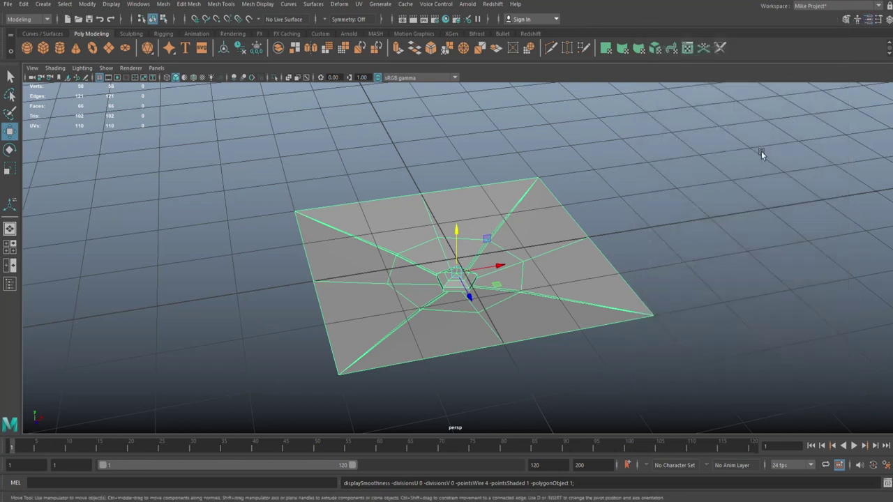
click(24, 5)
mouse_move(84, 121)
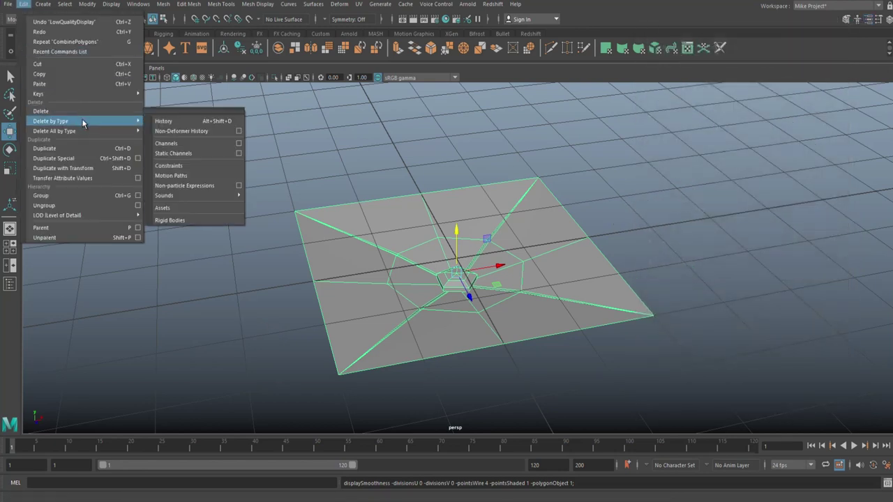
click(175, 122)
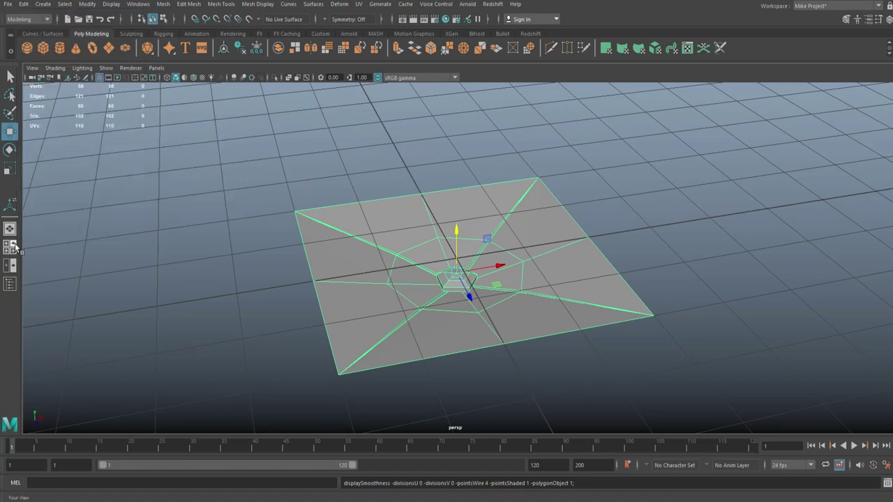
- In the top view, snap the tile's pivot to its corner vertex at negative X and positive Z
key(space)
key(space)
scroll(461, 207, down, 3)
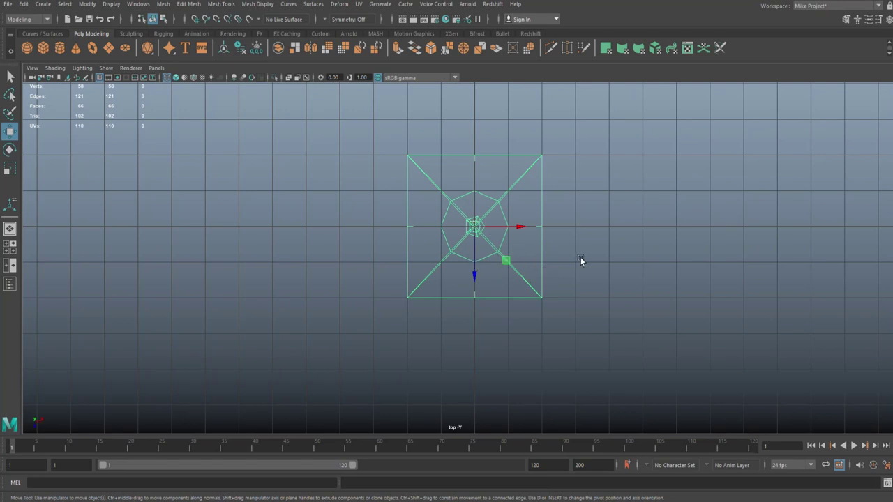
scroll(569, 249, up, 2)
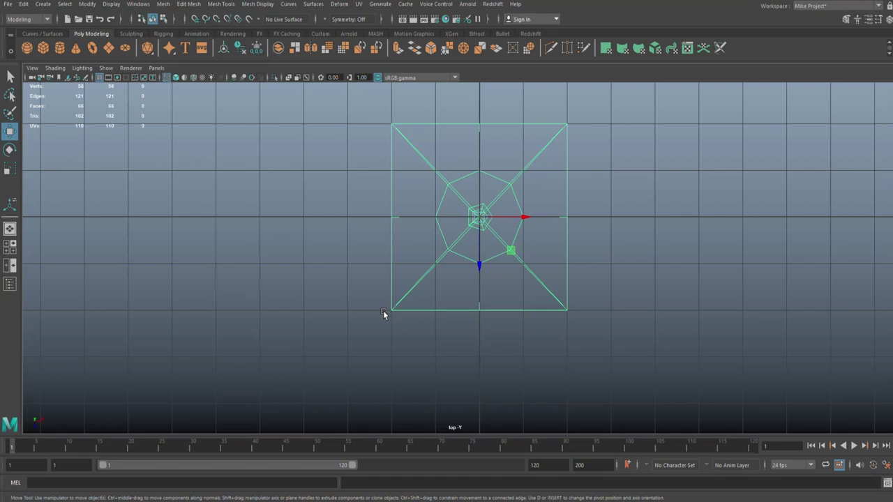
key(d)
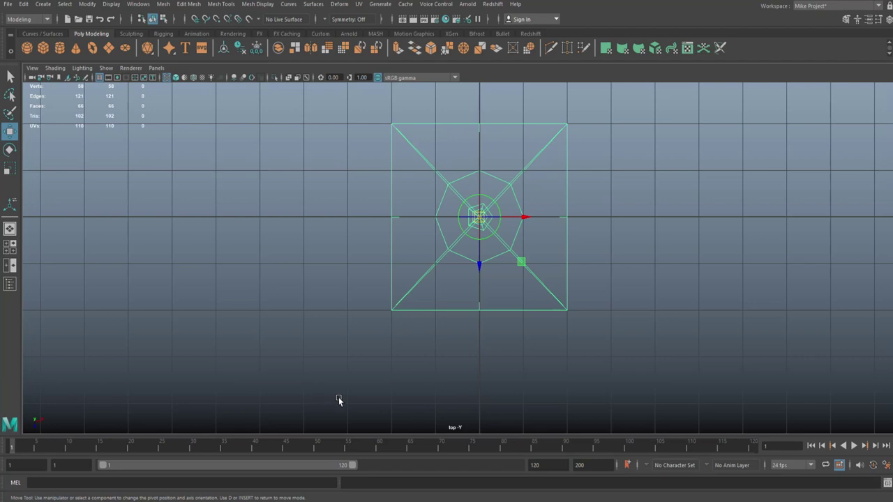
key(v)
drag(482, 219, 412, 310)
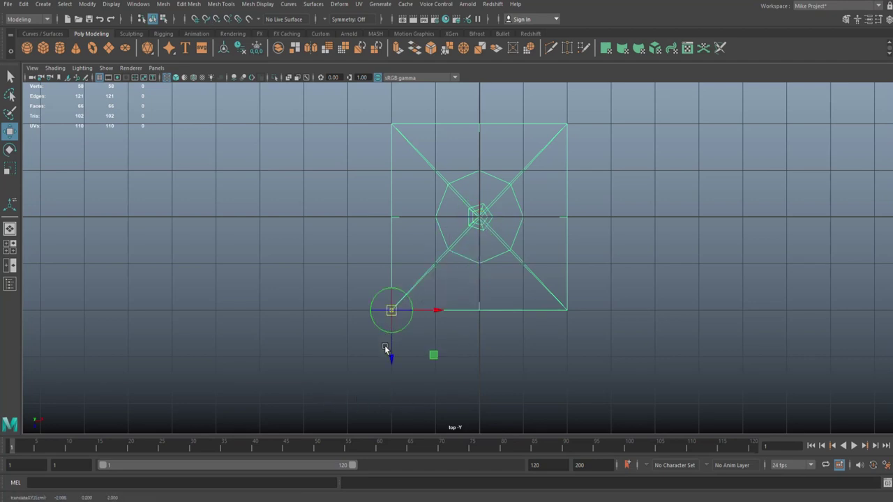
key(d)
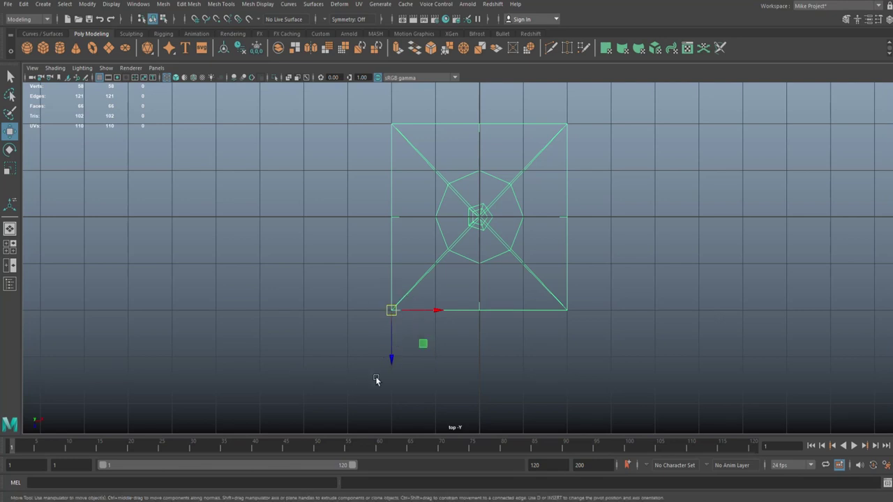
- Duplicate the tile and vertex-snap the copy along positive X so it sits flush beside the original
key(ctrl+d)
key(v)
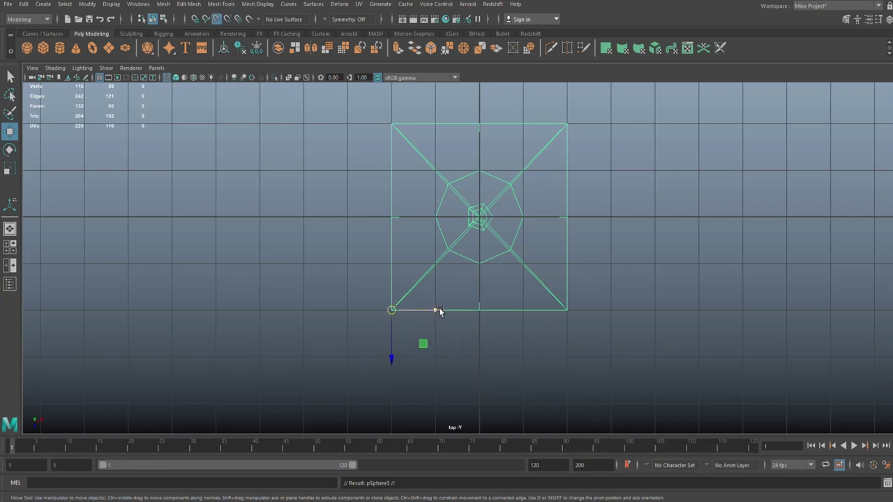
drag(439, 310, 569, 308)
scroll(313, 338, down, 5)
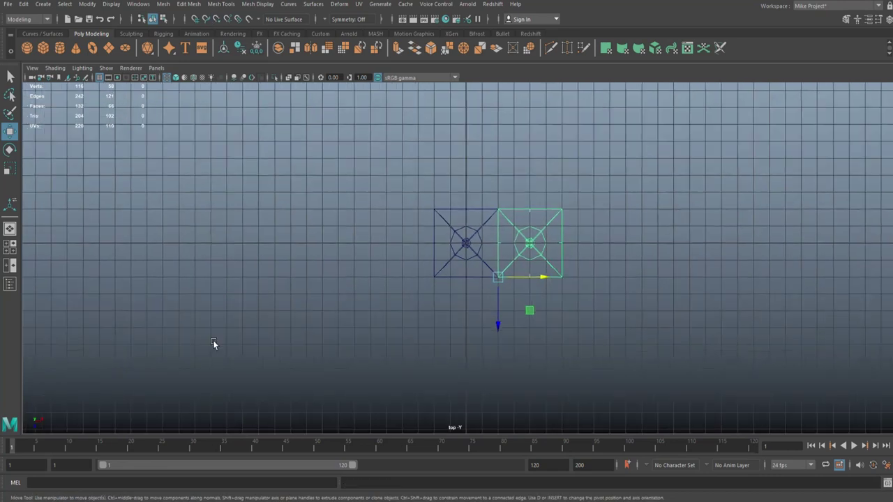
scroll(214, 344, down, 3)
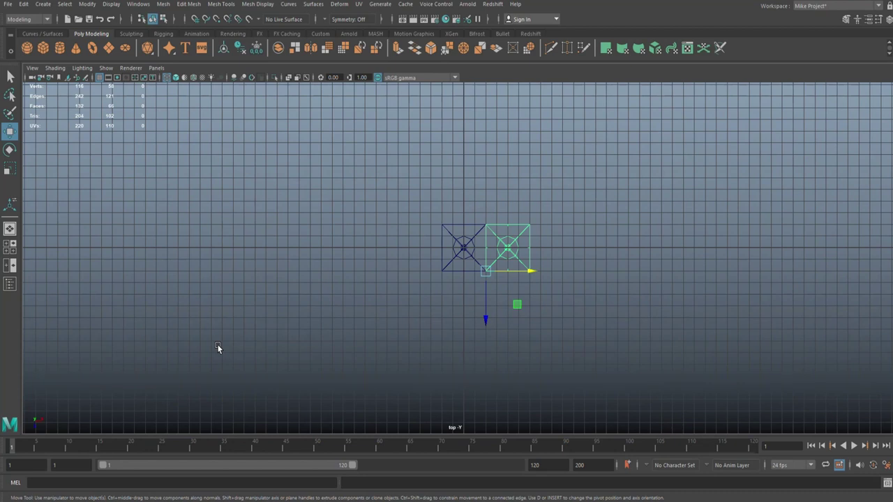
- Repeat the duplicate with transform seven times to extend the tiles into a row of nine
key(shift+d)
key(shift+d)
key(shift+d)
key(shift+d)
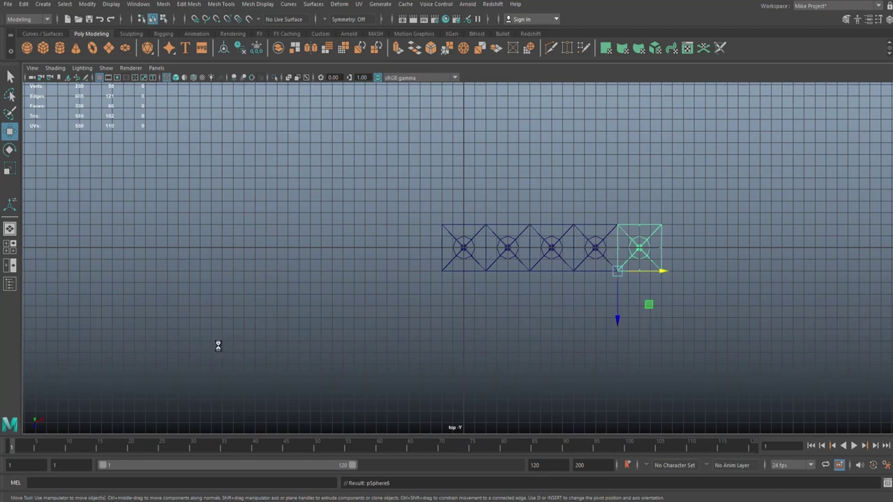
key(shift+d)
key(shift+d)
key(shift+d)
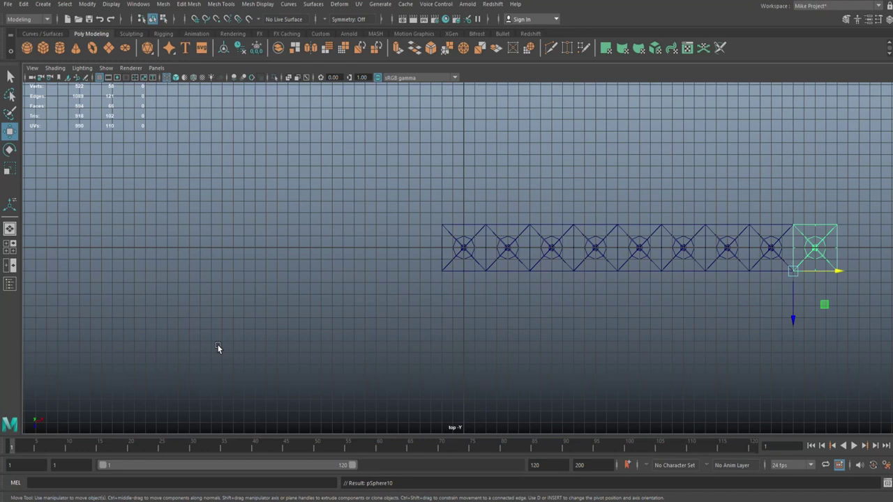
- Duplicate the whole row of tiles and vertex-snap the copy along negative Z against the first row
drag(408, 189, 834, 251)
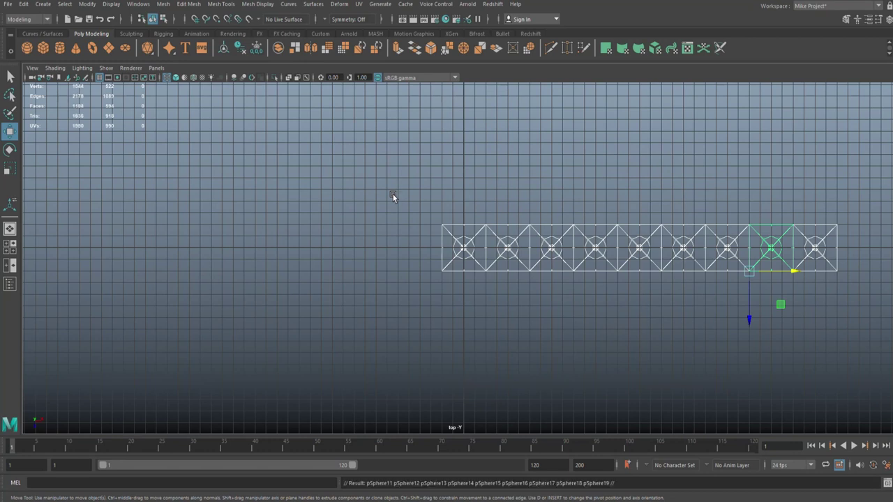
key(v)
drag(749, 313, 757, 229)
scroll(518, 290, down, 4)
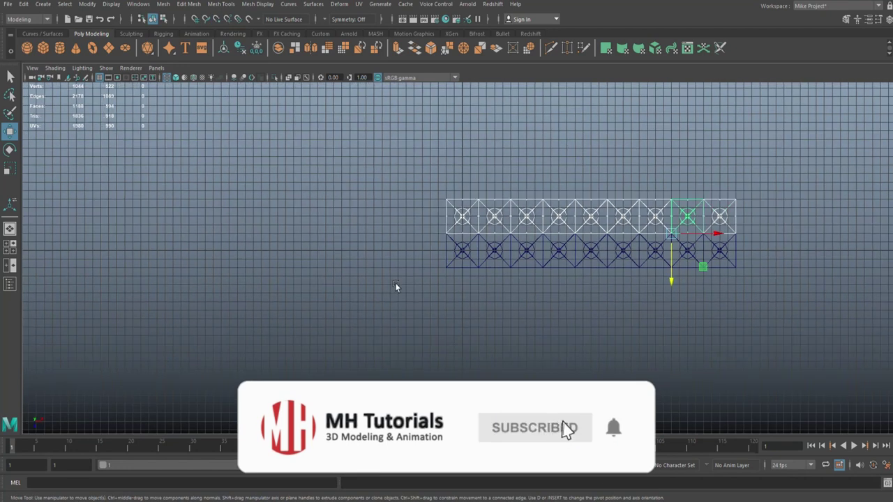
- Repeat the row's duplicate with transform three times to build a grid of five rows
key(shift+d)
key(shift+d)
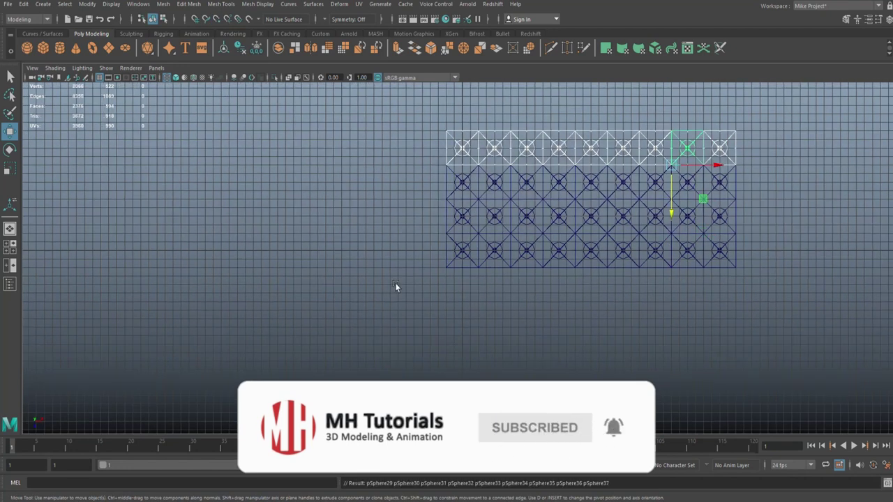
key(shift+d)
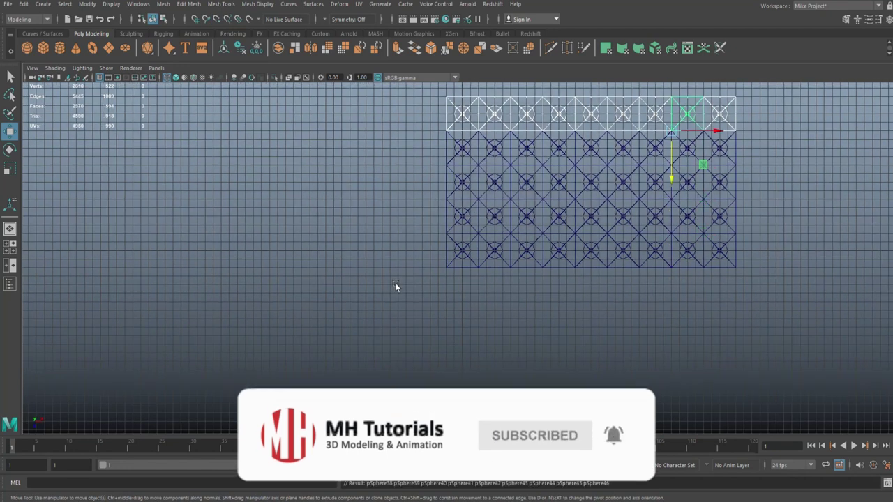
- Return to the perspective view, select all the tiles in the grid, and combine them into one mesh
click(12, 247)
key(space)
scroll(648, 150, down, 8)
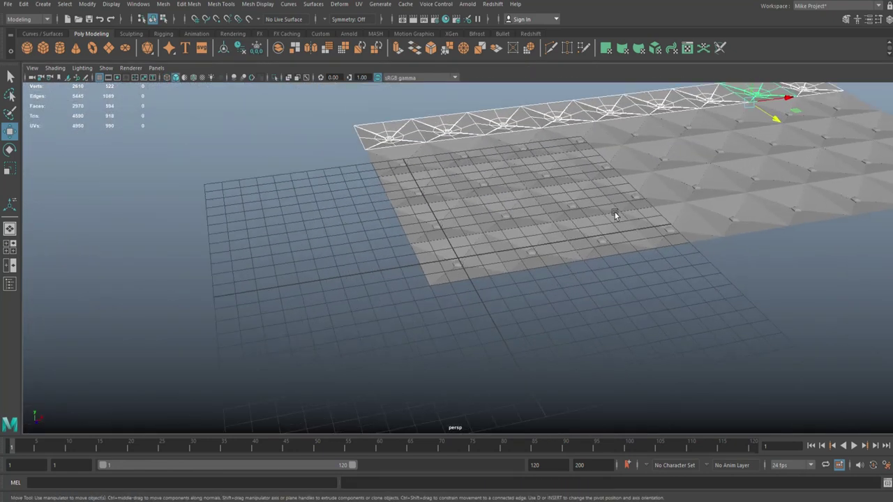
scroll(619, 216, down, 3)
alt+drag(623, 255, 644, 249)
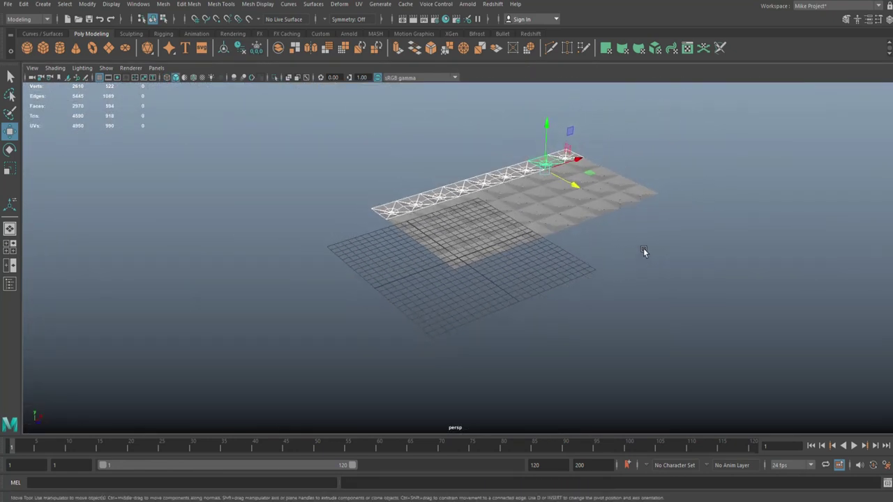
alt+middle_drag(644, 248, 637, 325)
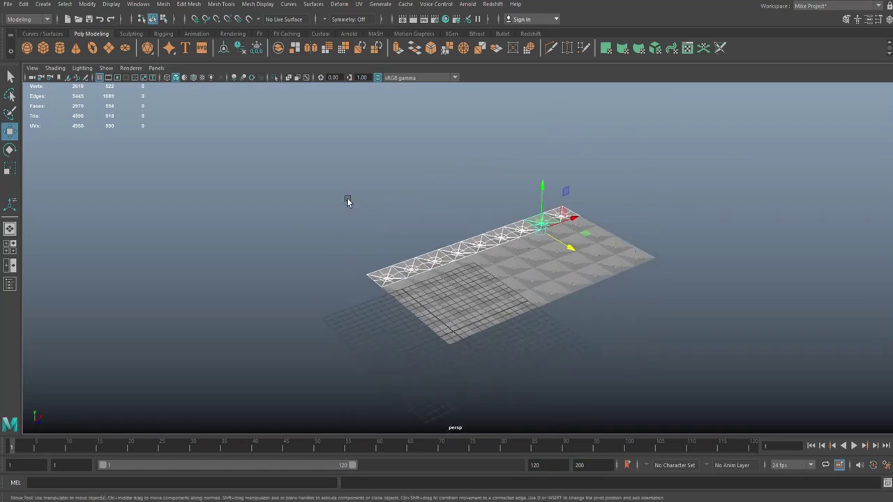
drag(296, 166, 692, 387)
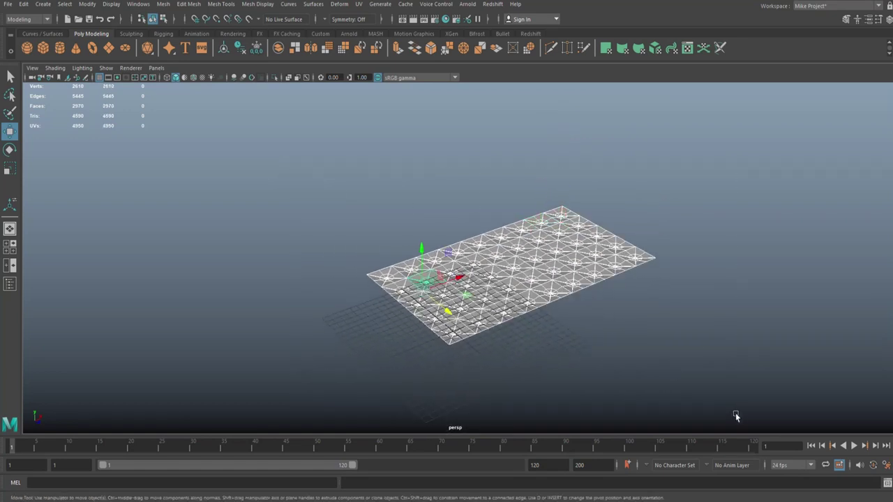
click(163, 3)
click(179, 44)
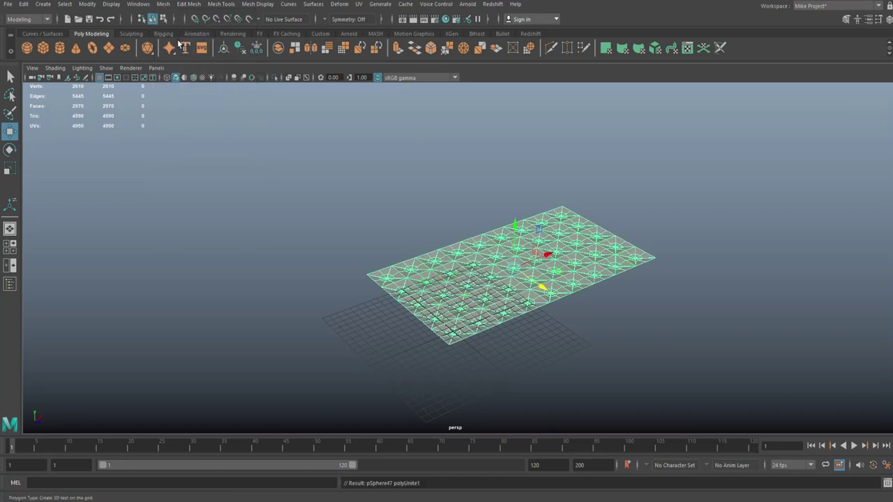
- Select all vertices of the combined panel and merge them with a distance threshold of 0.01
scroll(489, 244, up, 2)
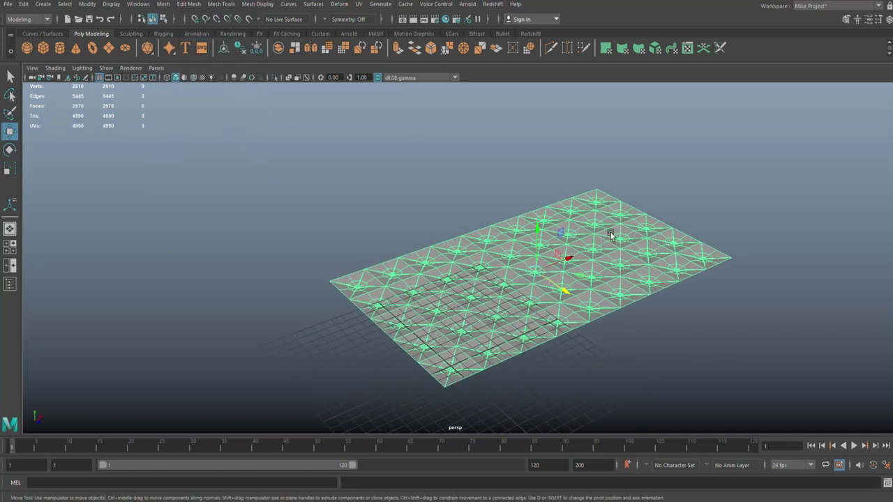
right_drag(616, 229, 504, 212)
drag(188, 146, 876, 434)
click(162, 4)
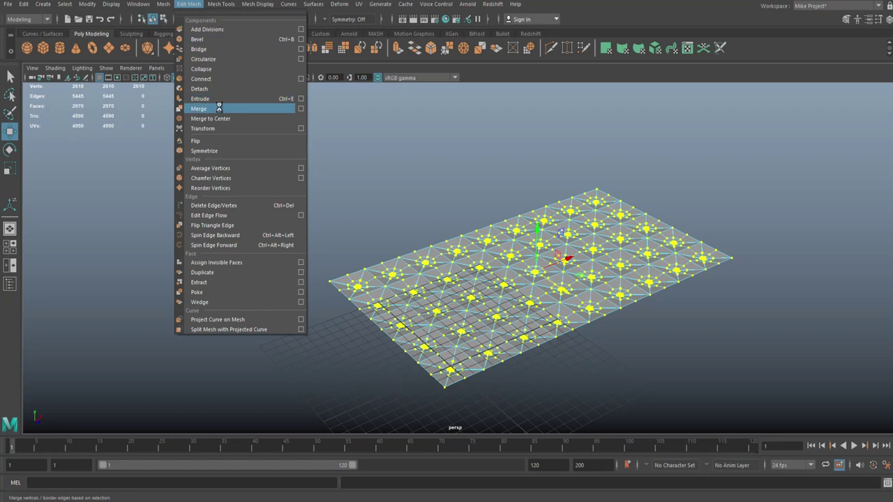
click(221, 111)
click(161, 294)
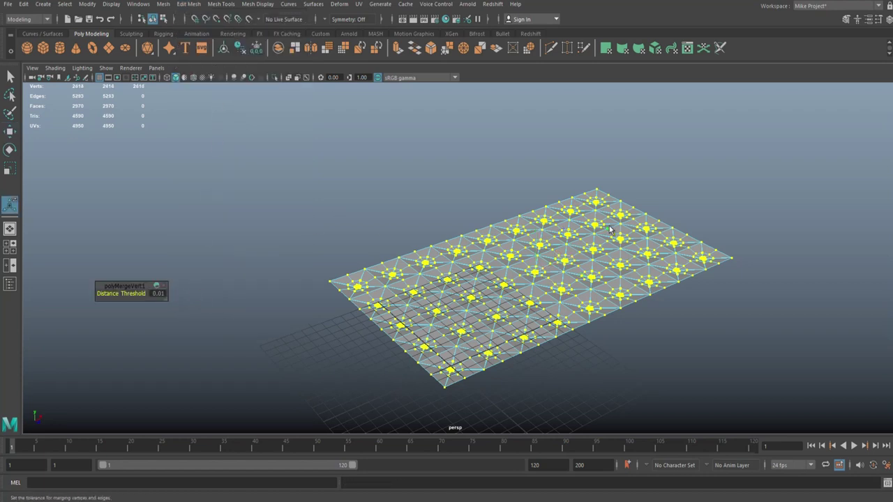
- Return the panel to object mode and display it with the smooth mesh preview
right_drag(609, 225, 641, 210)
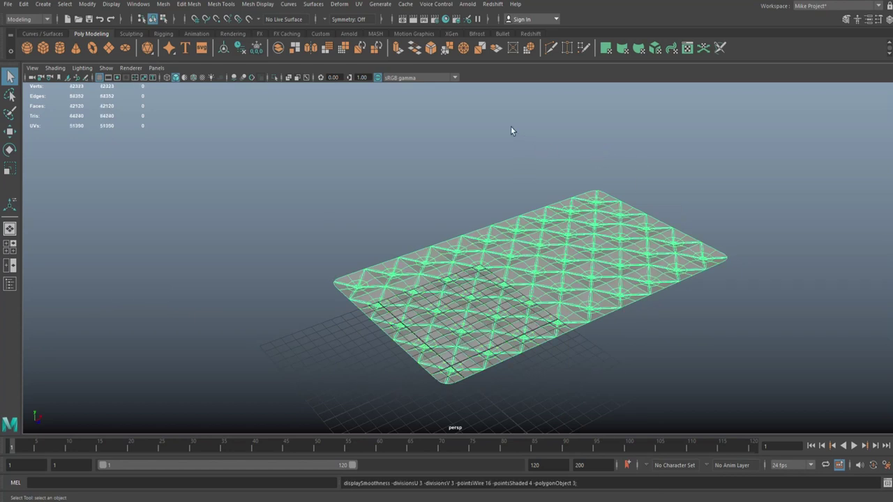
click(477, 148)
scroll(571, 323, up, 3)
alt+drag(575, 326, 591, 308)
scroll(591, 309, down, 2)
alt+middle_drag(587, 313, 515, 246)
- Select the panel, delete its construction history, and center its pivot
click(515, 249)
key(f)
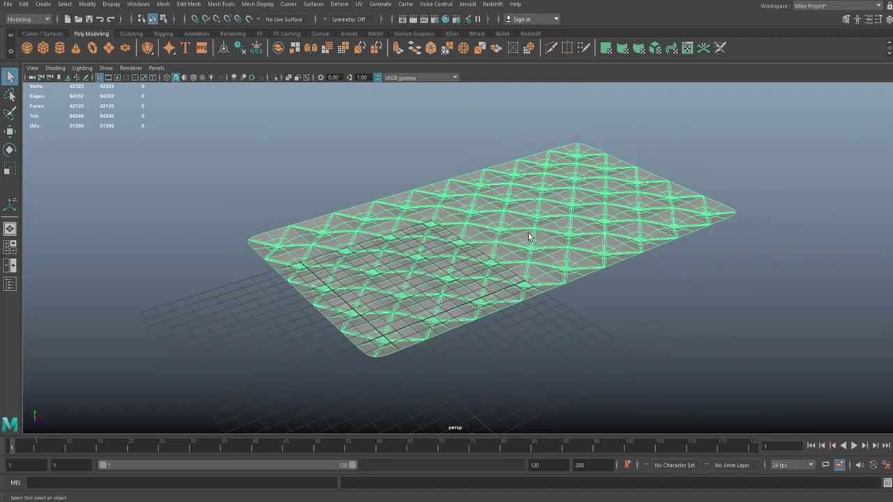
click(24, 5)
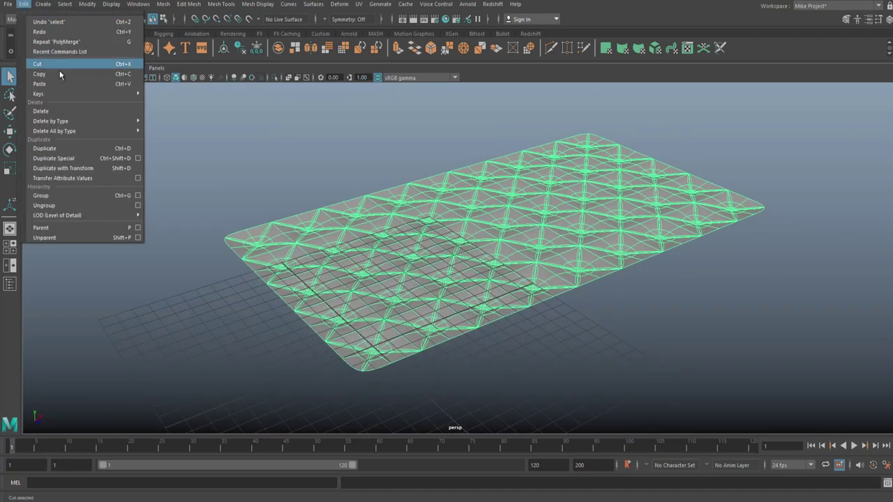
mouse_move(64, 121)
click(171, 121)
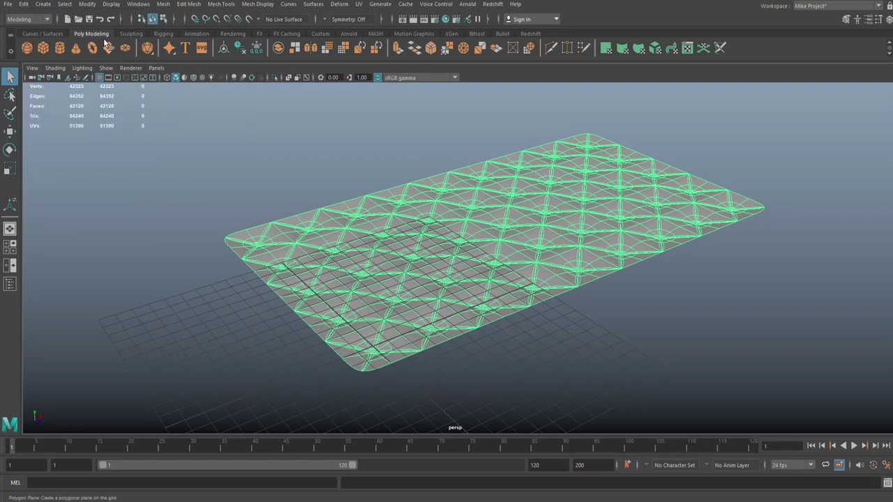
click(88, 5)
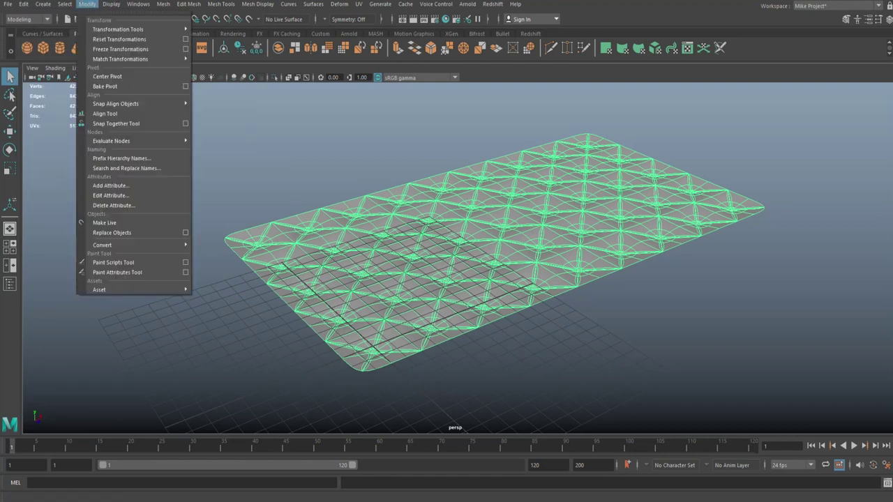
click(128, 83)
- Move the panel in the top view, snapping its pivot to the grid at the world origin
scroll(317, 292, down, 3)
key(space)
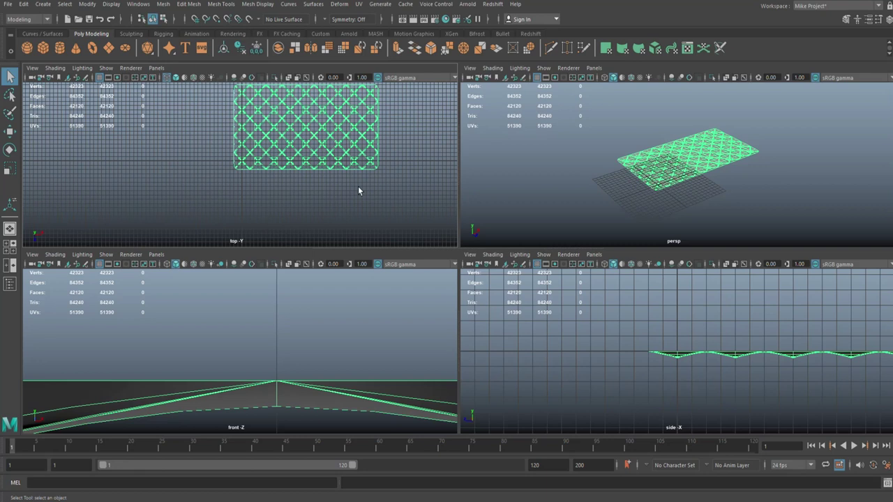
key(space)
key(w)
scroll(349, 232, down, 2)
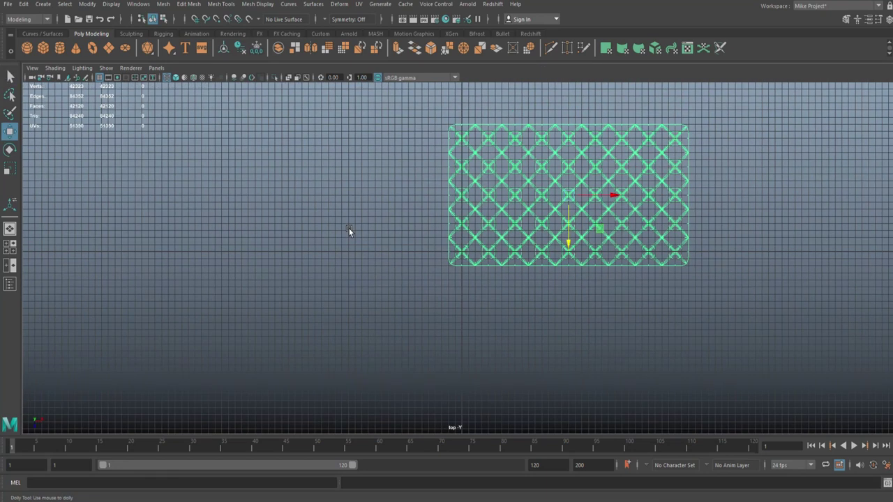
scroll(363, 241, down, 1)
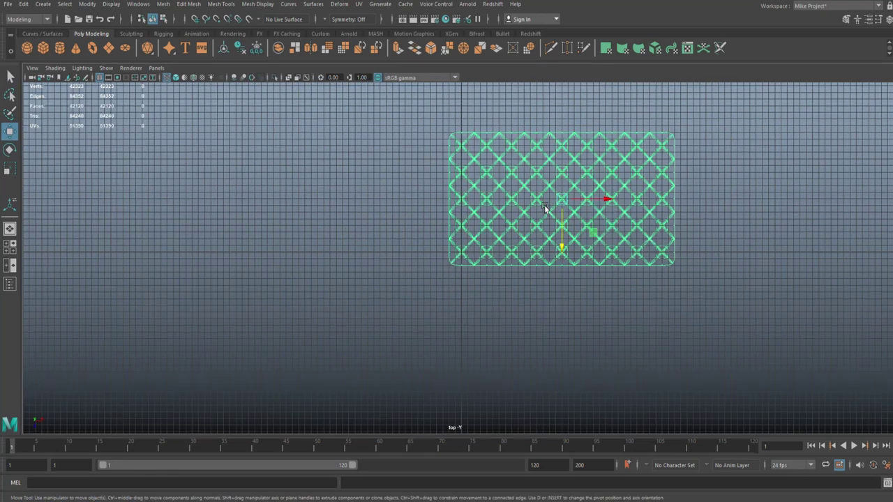
drag(563, 201, 462, 252)
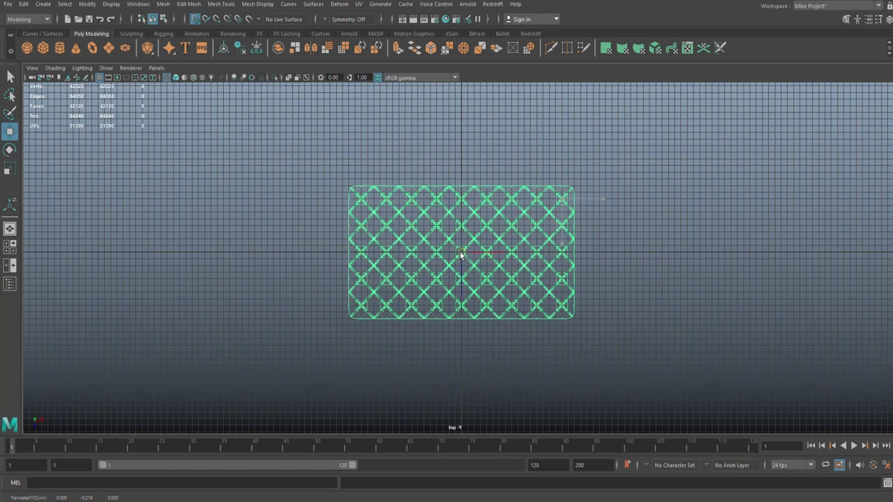
- Return to the perspective view and rotate the panel about the X axis so that it stands upright
click(12, 248)
key(space)
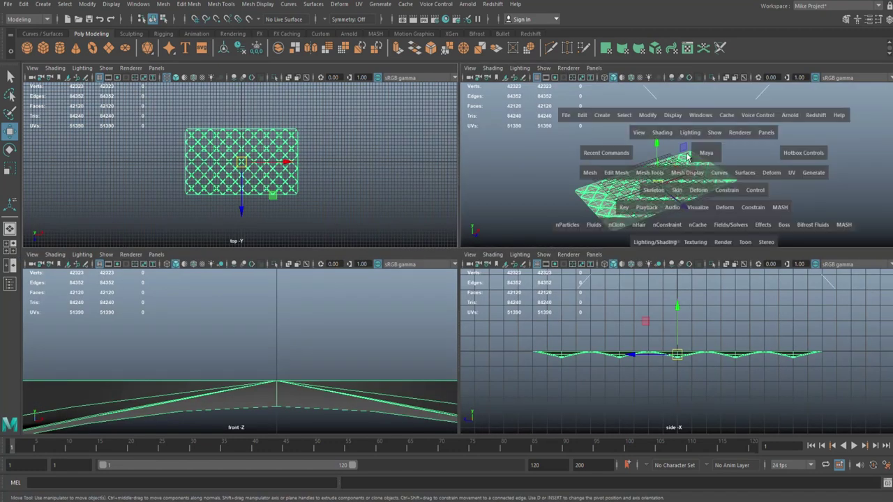
key(e)
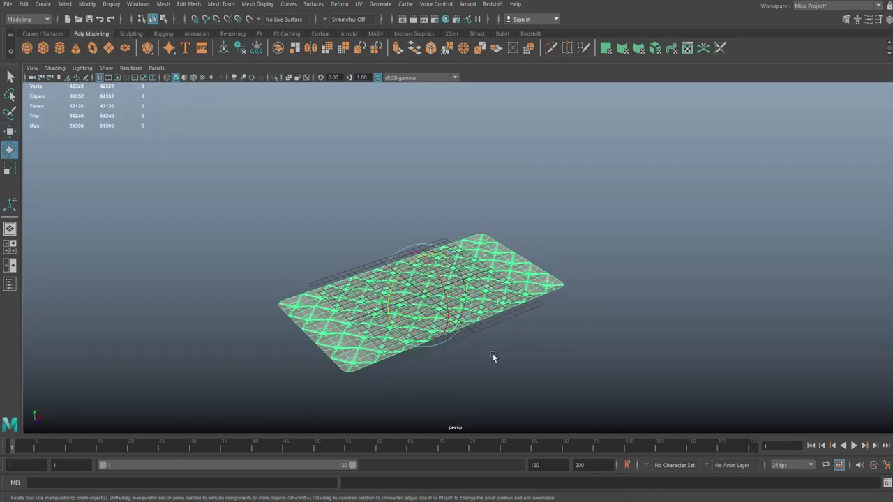
drag(434, 268, 461, 330)
scroll(595, 303, up, 3)
scroll(597, 305, up, 1)
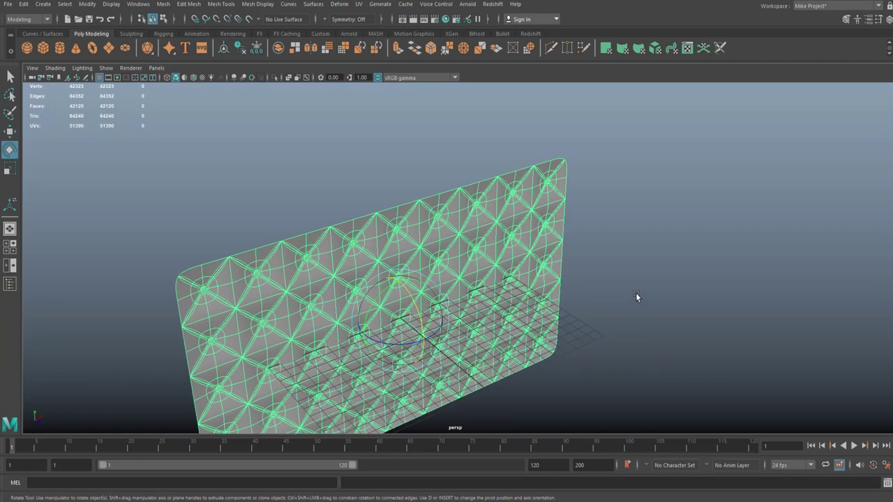
mouse_move(636, 299)
alt+mouse_down()
mouse_move(649, 273)
mouse_move(642, 283)
alt+mouse_up()
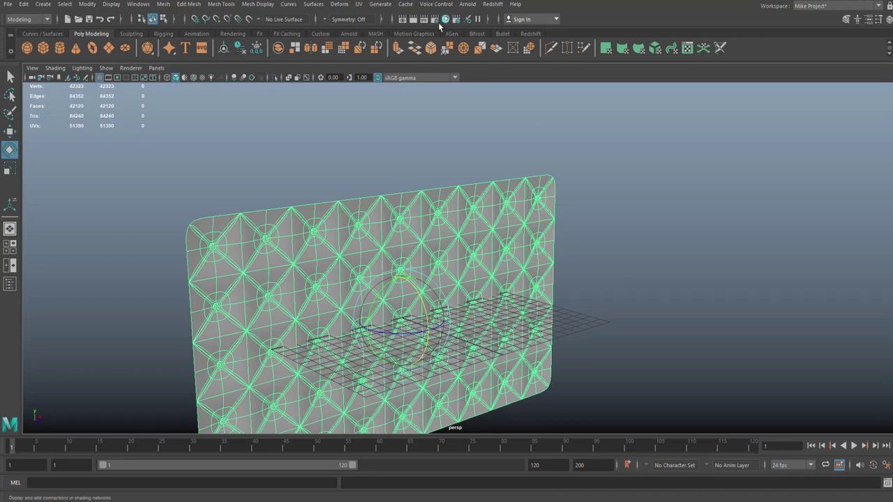
- Add a nonlinear Bend deformer to the upright panel and open the deformer's attributes
click(339, 4)
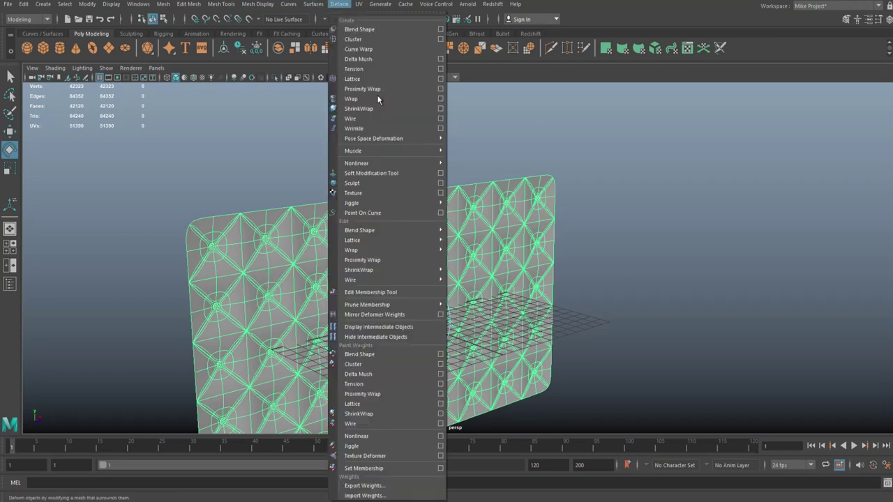
mouse_move(398, 164)
click(465, 166)
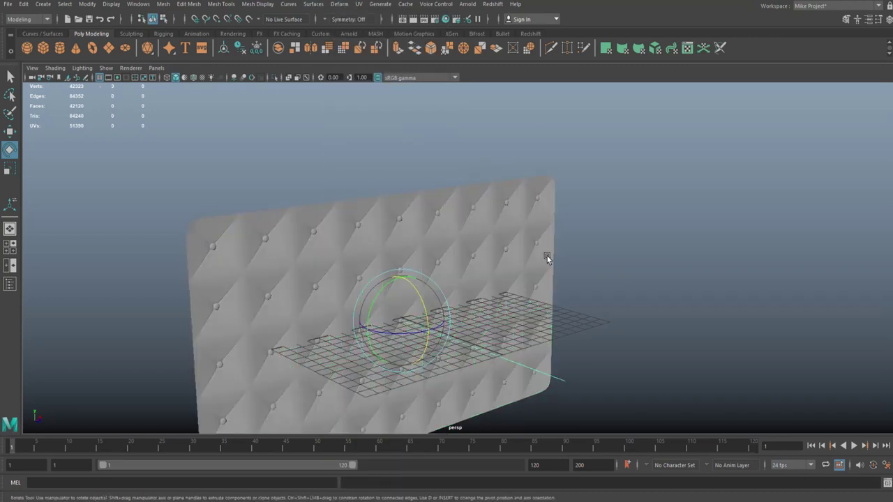
scroll(547, 263, down, 3)
key(ctrl+a)
scroll(586, 258, up, 1)
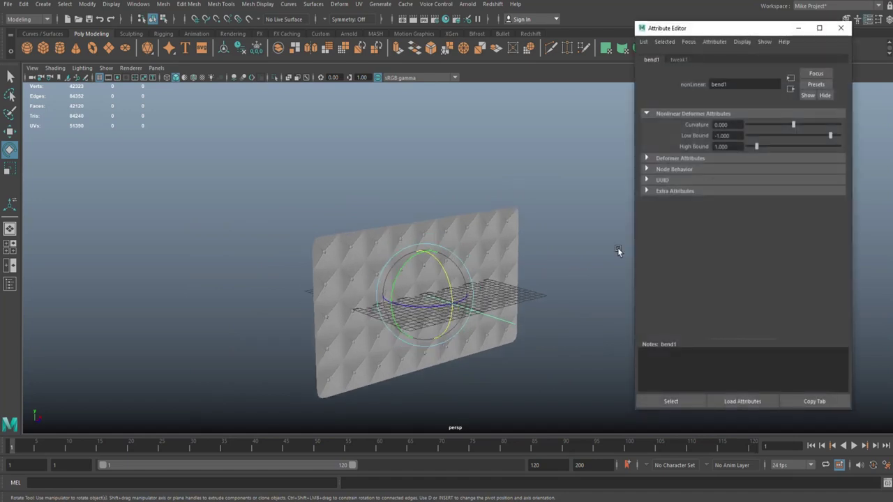
- Rotate the bend handle to 90, 90, 0 degrees and set its curvature to 180 to roll the panel into a cylinder
mouse_move(793, 125)
mouse_down()
mouse_move(807, 124)
mouse_move(781, 126)
mouse_move(788, 136)
mouse_up()
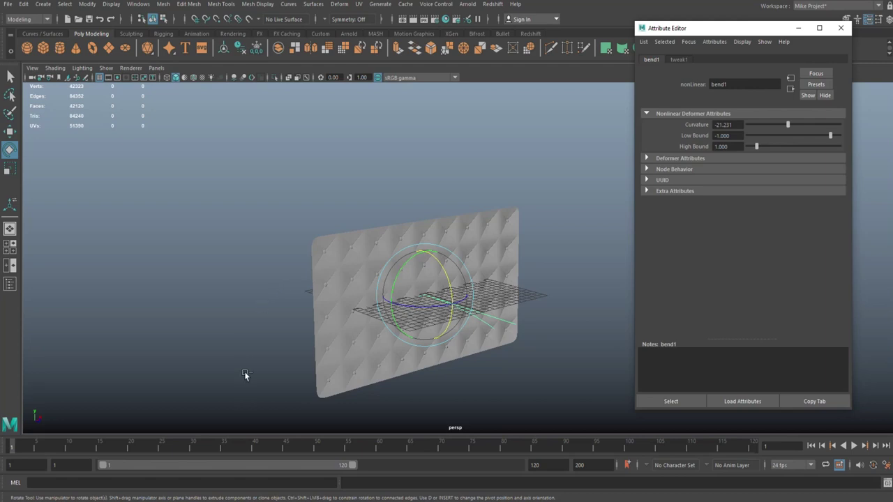
key(ctrl+z)
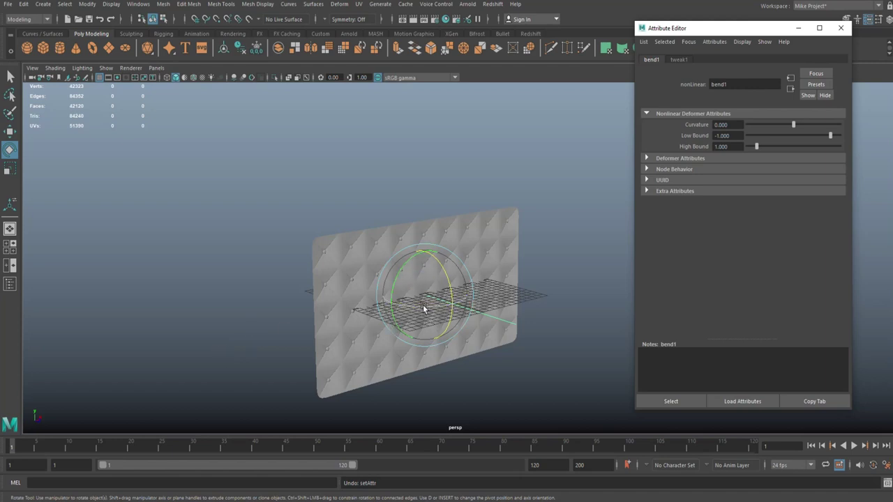
drag(423, 309, 482, 303)
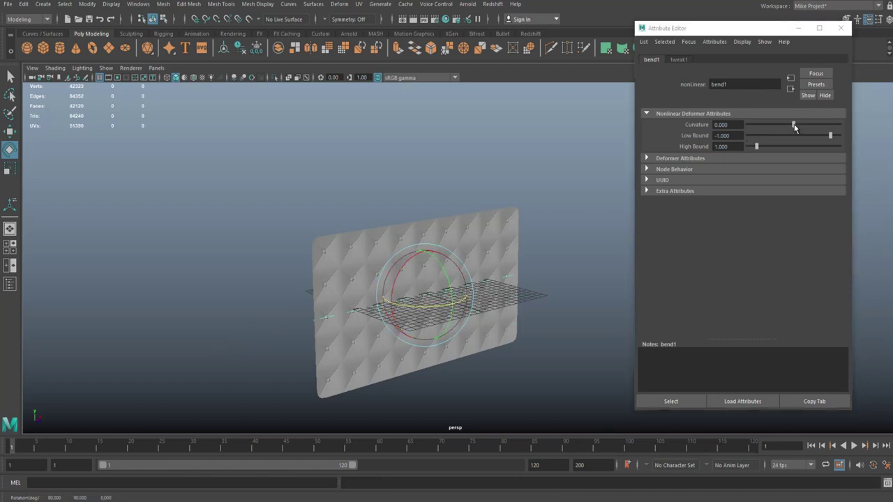
drag(793, 126, 845, 129)
scroll(438, 292, up, 2)
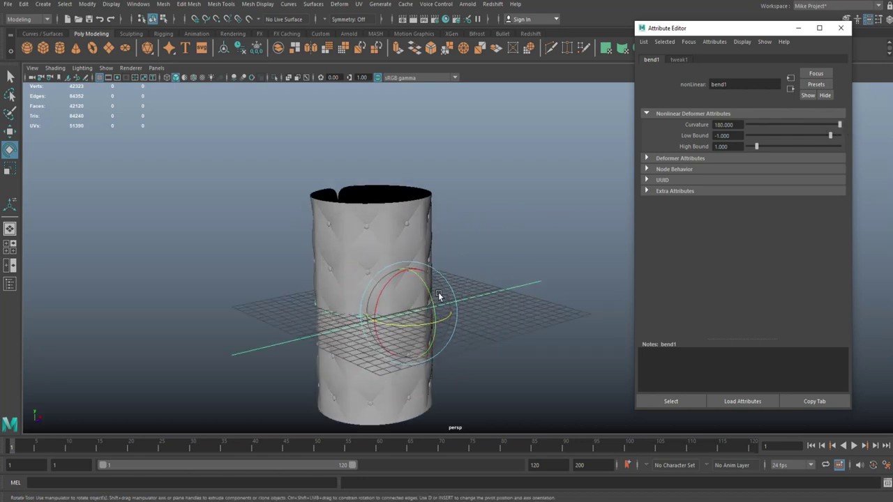
scroll(471, 275, up, 3)
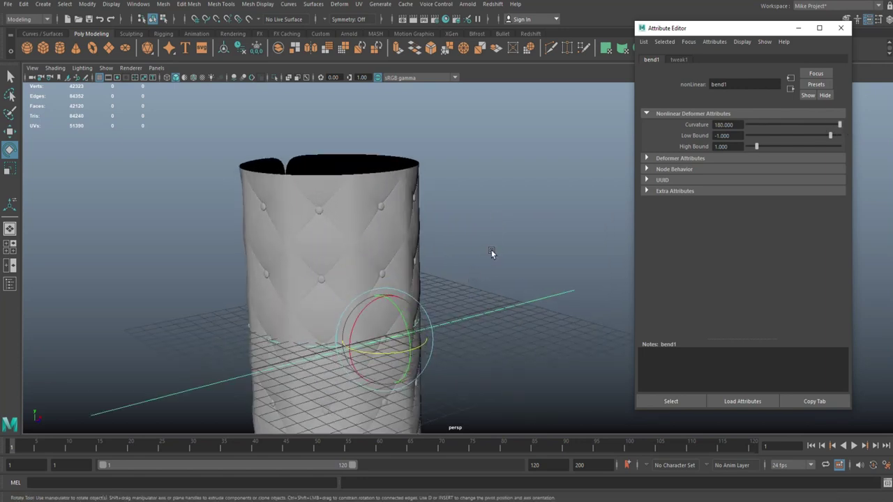
alt+drag(493, 253, 465, 253)
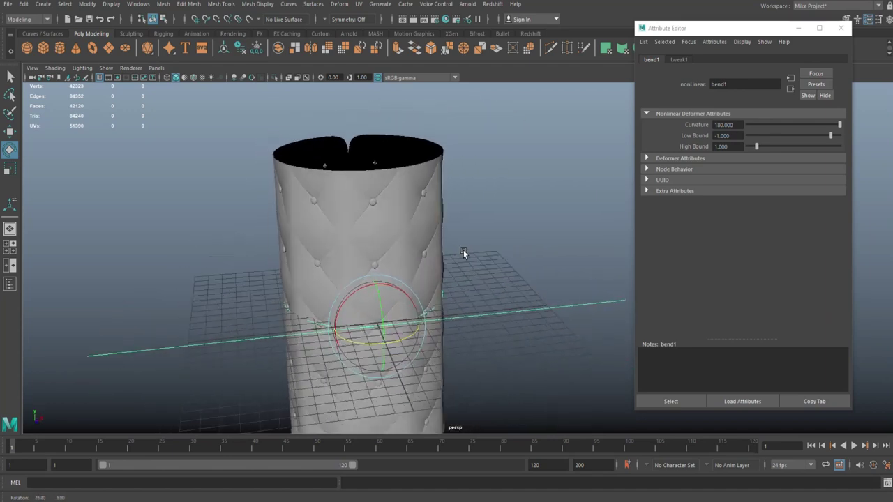
- Select the rolled tufted mesh and delete its history to bake in the bend
click(24, 5)
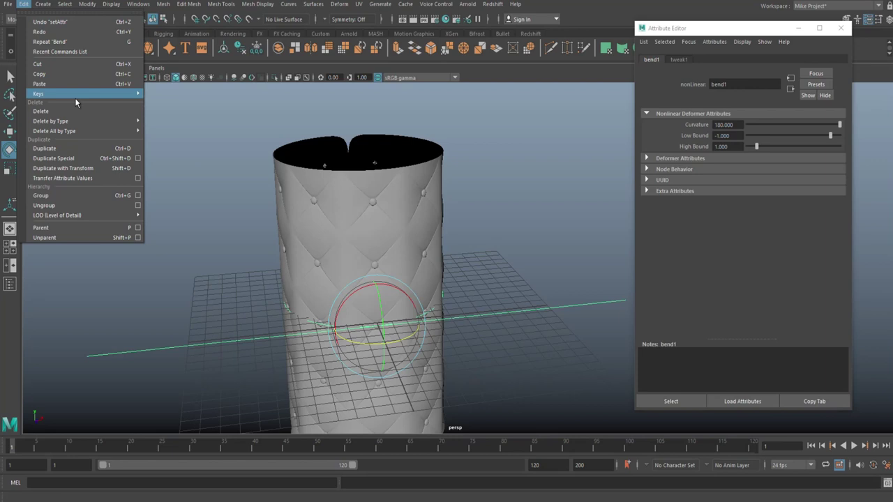
mouse_move(78, 120)
click(187, 126)
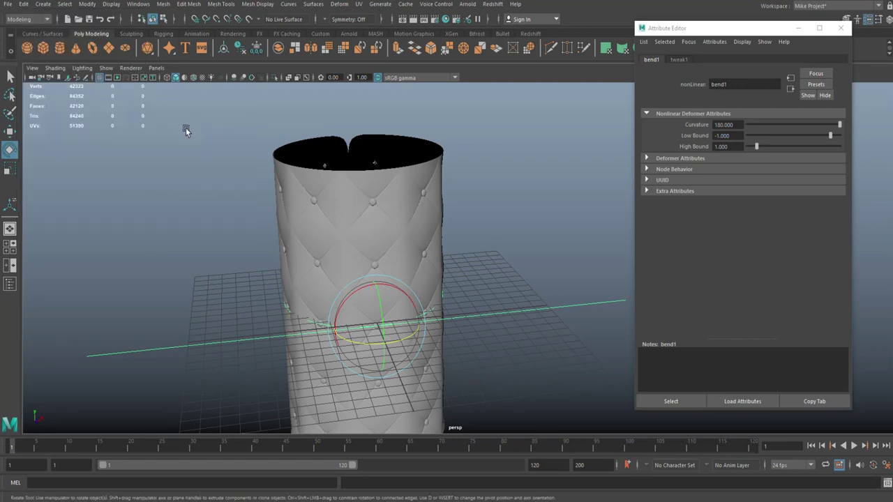
click(399, 227)
click(24, 4)
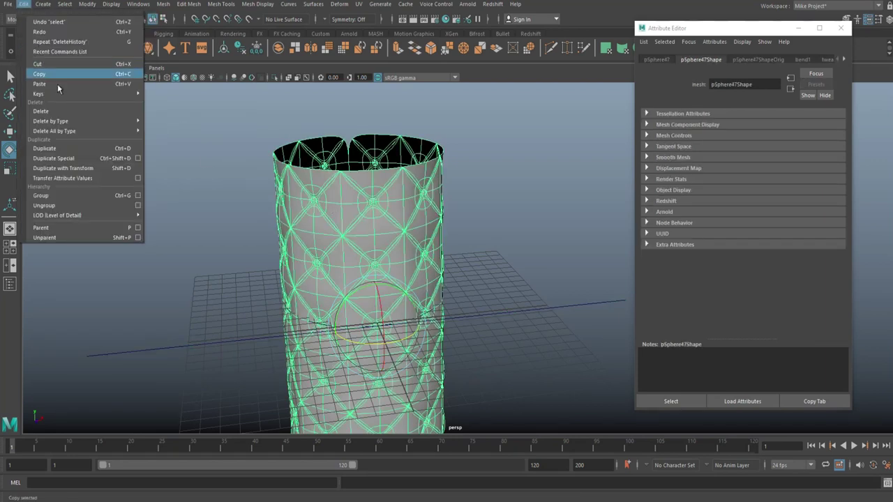
mouse_move(86, 120)
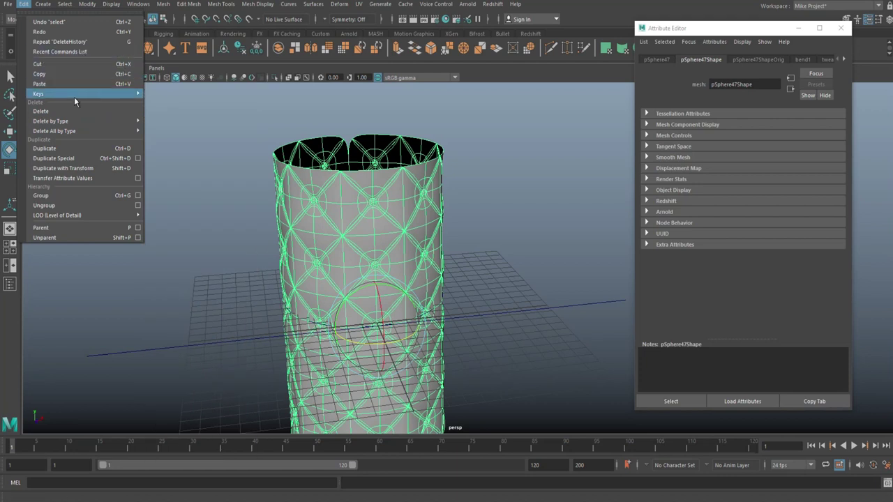
click(160, 121)
click(198, 202)
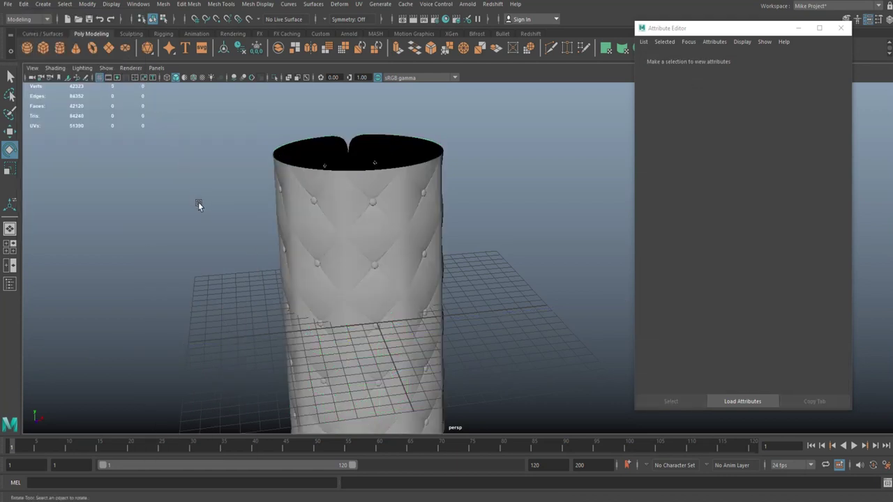
- Examine the buttons and creases on the cylinder's surface up close
scroll(201, 207, down, 3)
alt+drag(188, 218, 197, 200)
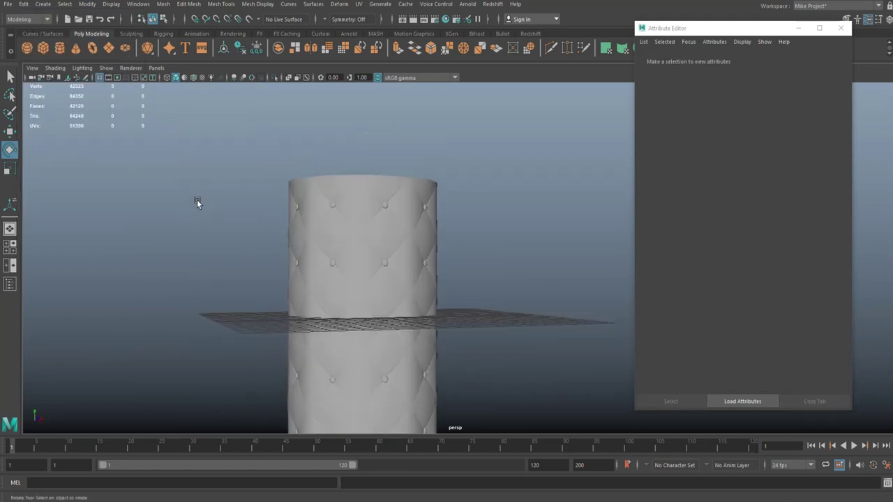
scroll(211, 232, up, 5)
alt+middle_drag(187, 238, 367, 220)
scroll(367, 220, up, 5)
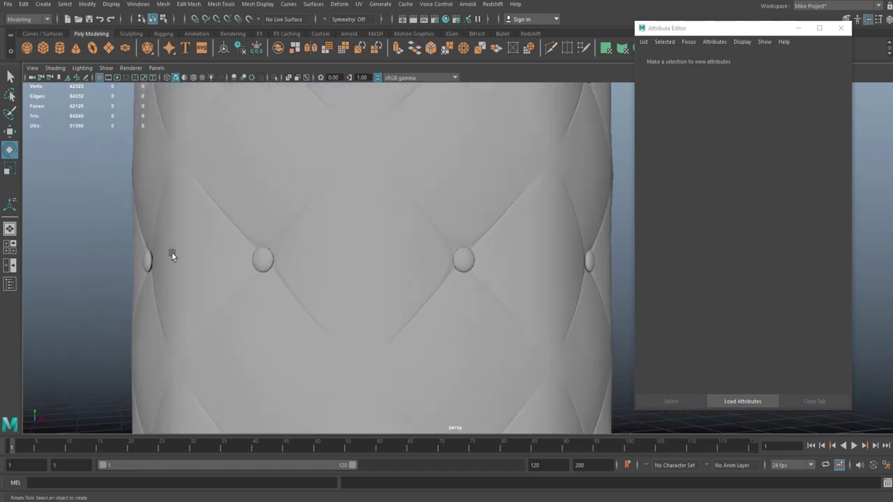